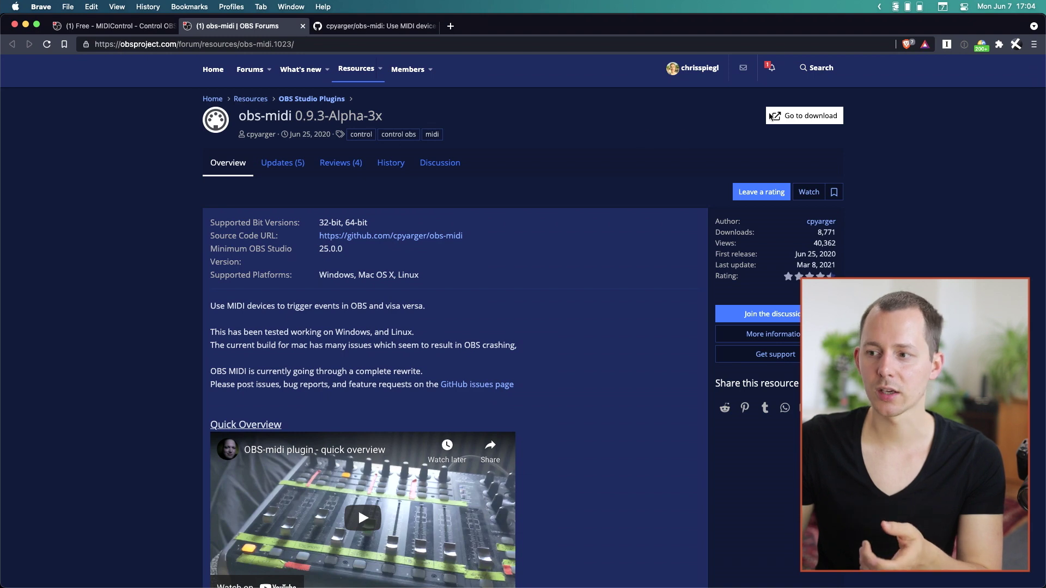
Step: Examine the obs-midi plugin's forum page, latest release page, and GitHub repository with its issues and README installation notes
left_click(811, 116)
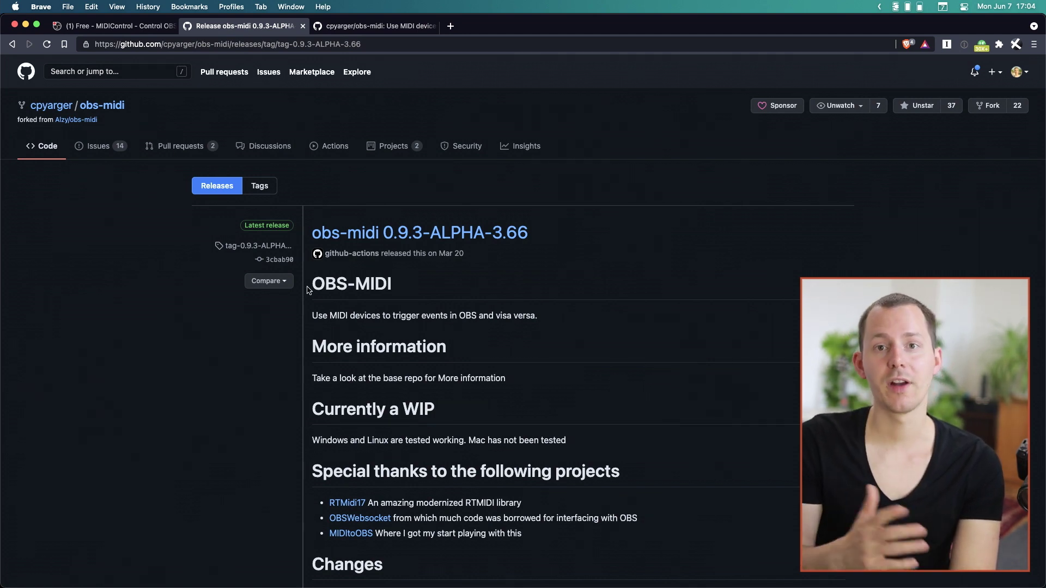
key("super+bracketleft")
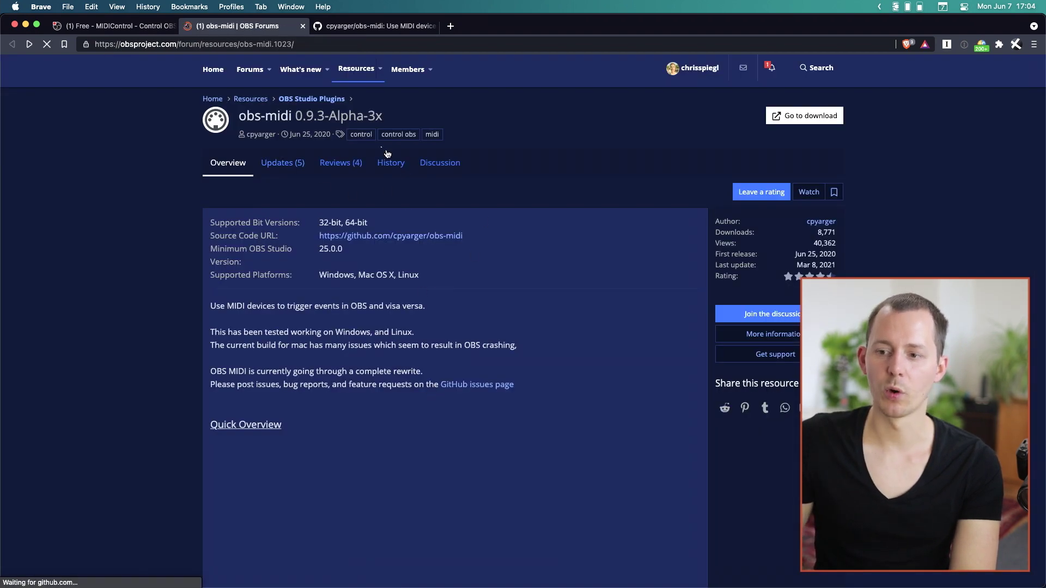
left_click(437, 165)
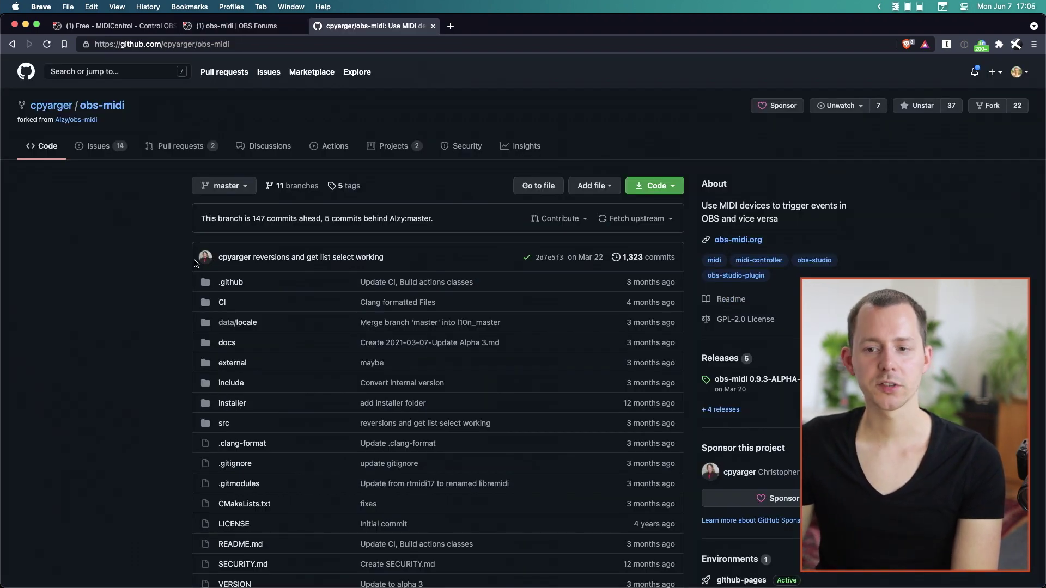
left_click(100, 147)
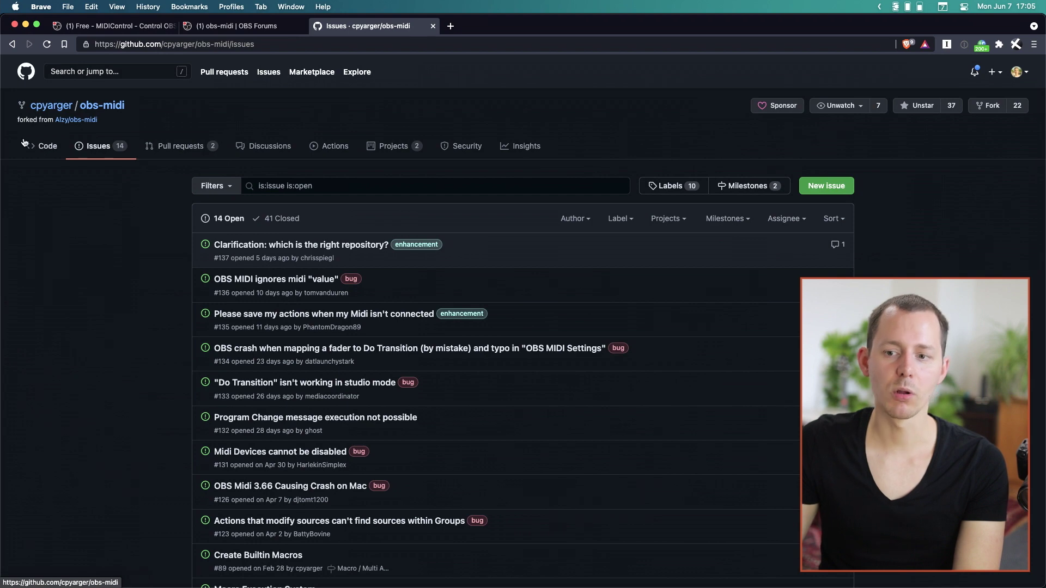
left_click(43, 157)
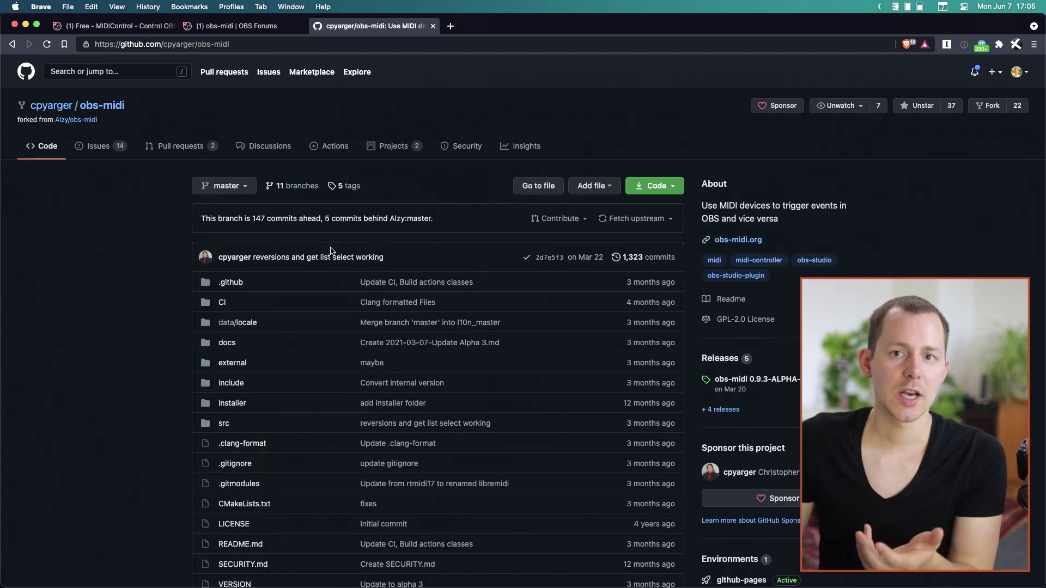
scroll(334, 256, "down", 10)
scroll(222, 348, "down", 1)
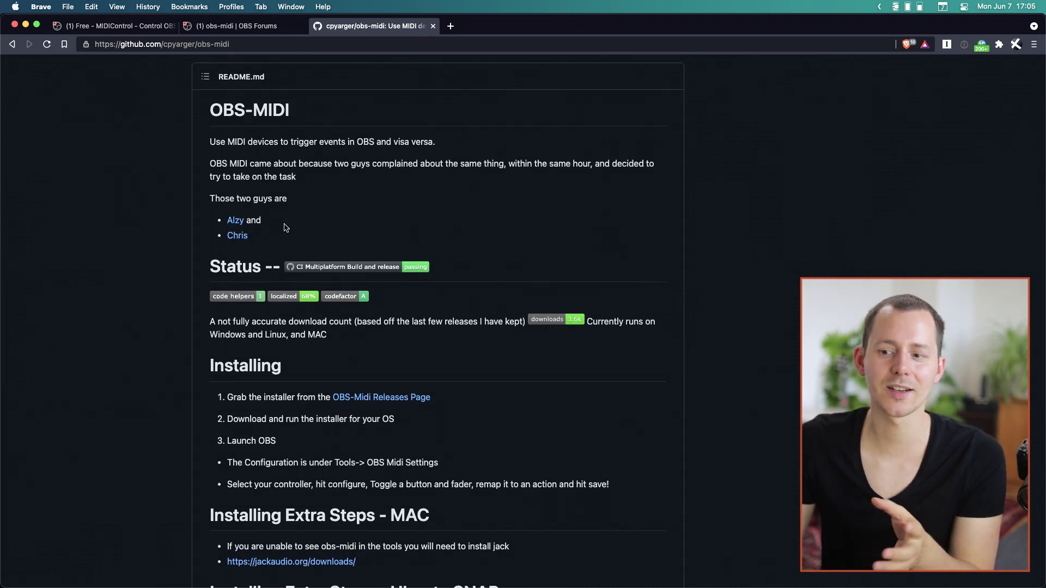
scroll(286, 224, "up", 3)
scroll(317, 297, "up", 8)
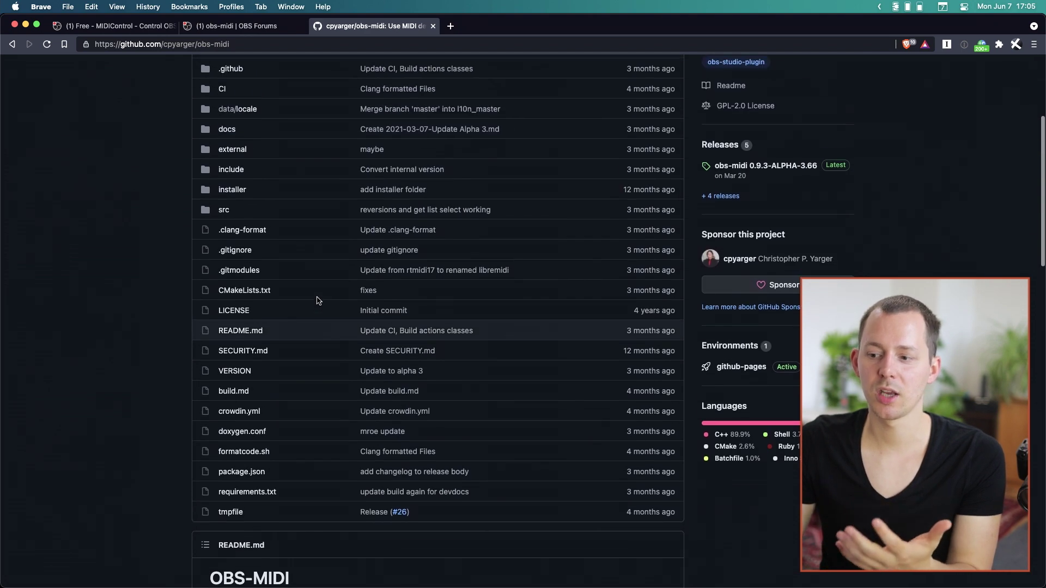
scroll(163, 286, "up", 3)
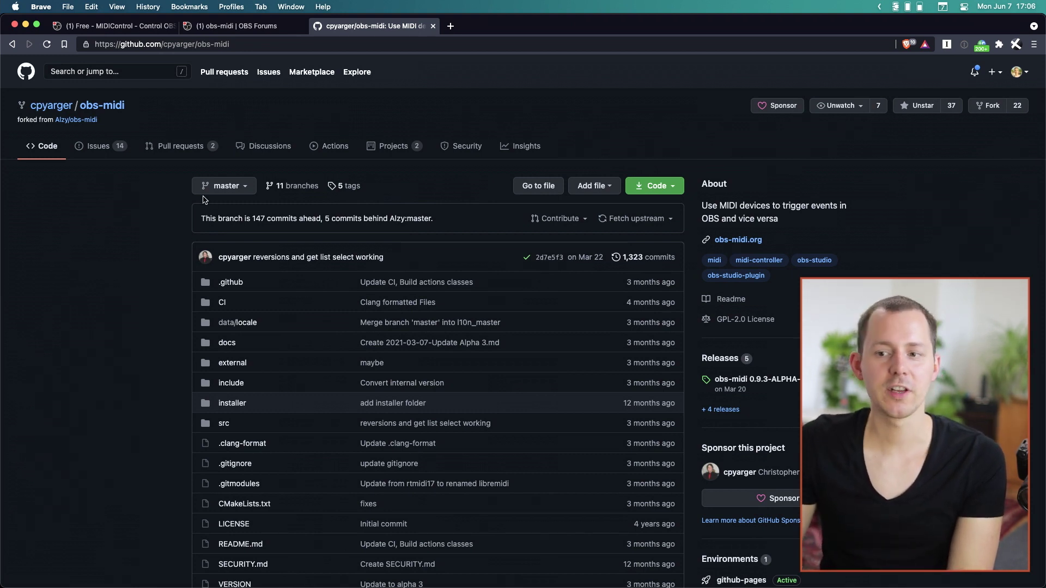
left_click(238, 26)
left_click(401, 28)
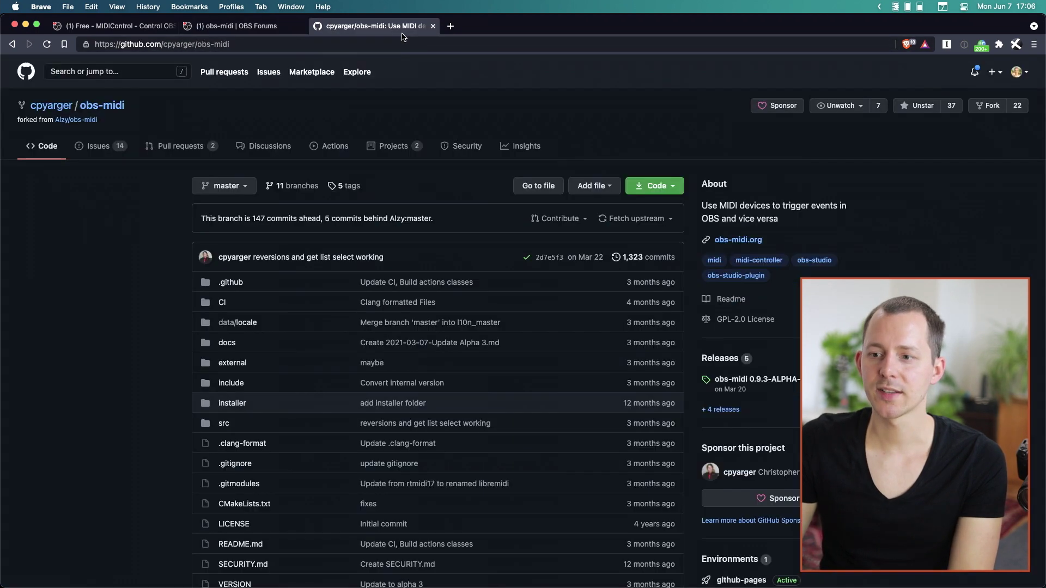
Step: Download obs-midi-0.9.3-ALPHA-3.66-macOS.pkg from the repository's latest release assets
left_click(757, 385)
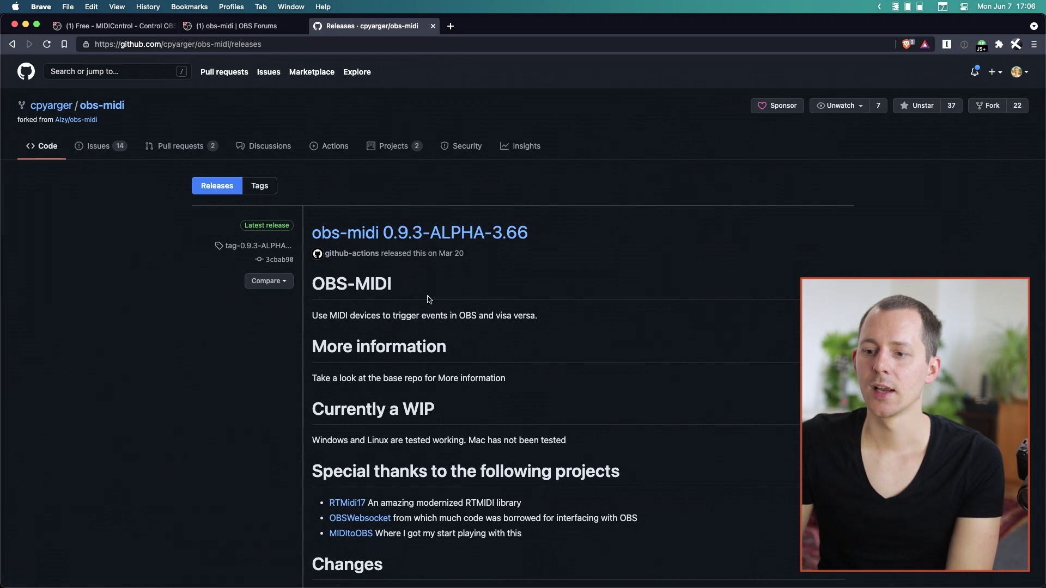
scroll(381, 305, "down", 7)
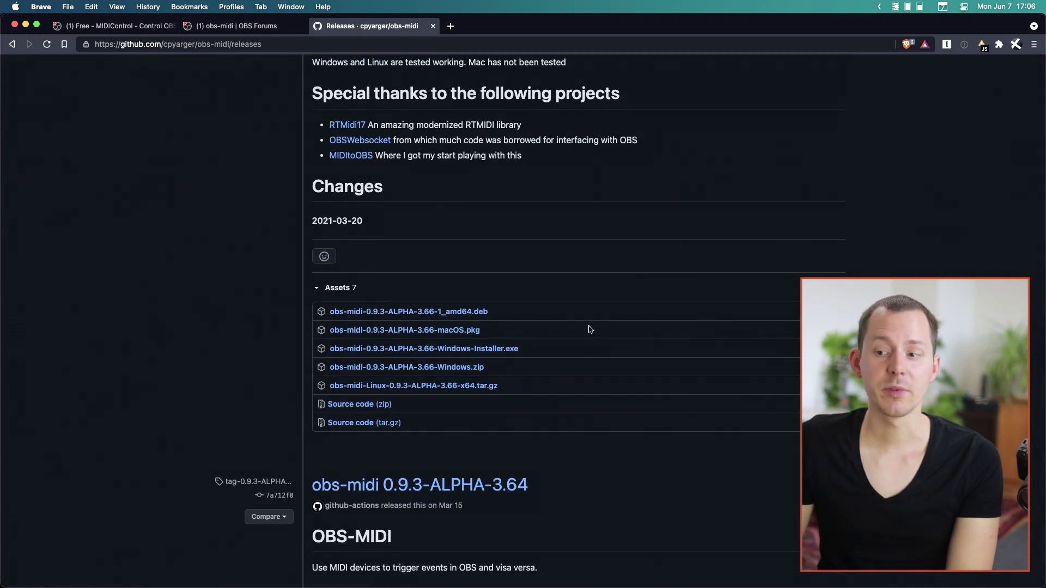
left_click(390, 333)
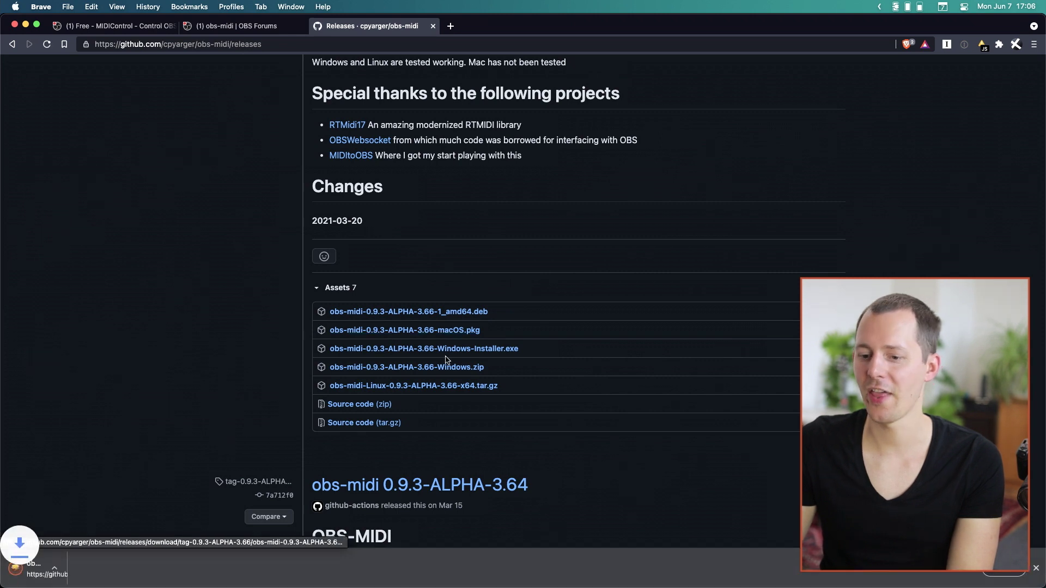
left_click(58, 575)
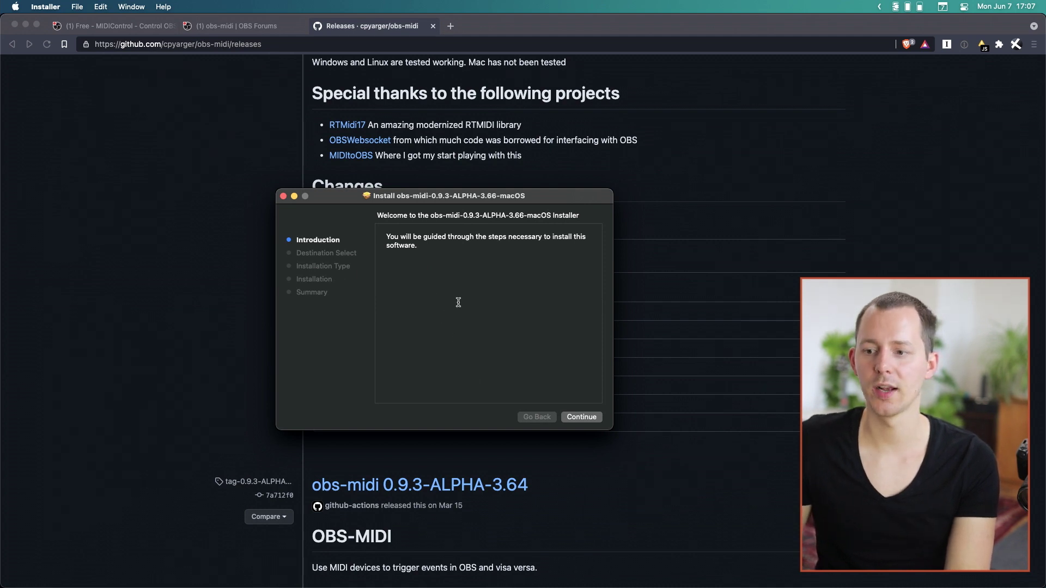
key("super+q")
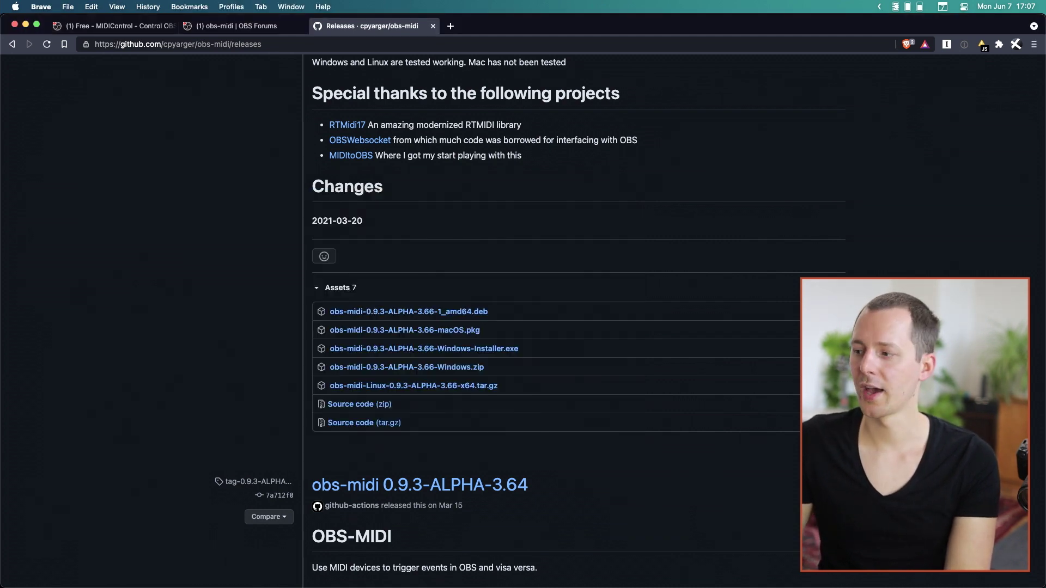
left_click(246, 325)
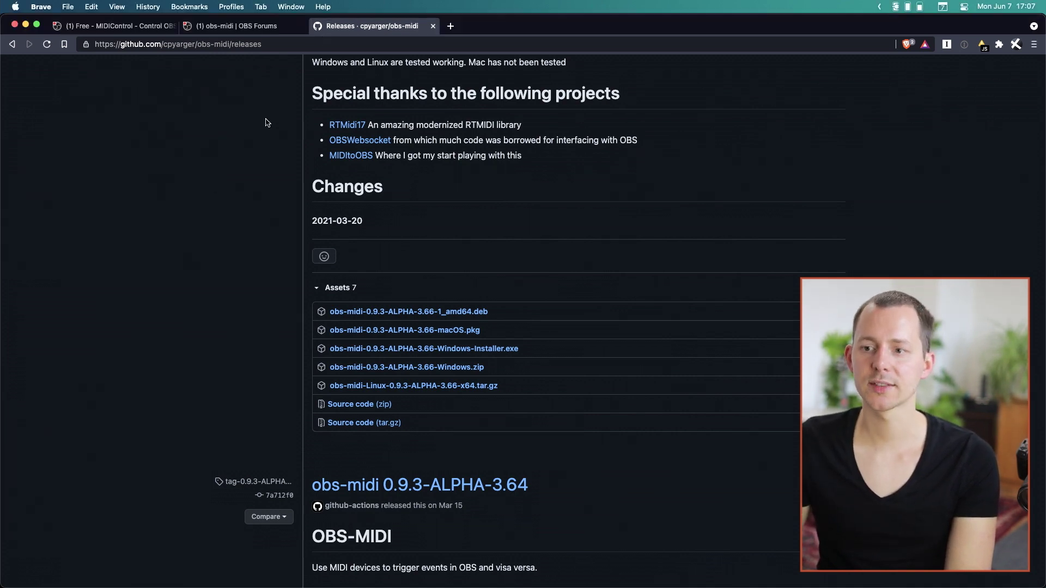
Step: Switch to OBS, open the OBS MIDI Settings, and move the settings window clear of the webcam area
key("alt+space")
type("obs")
key("Return")
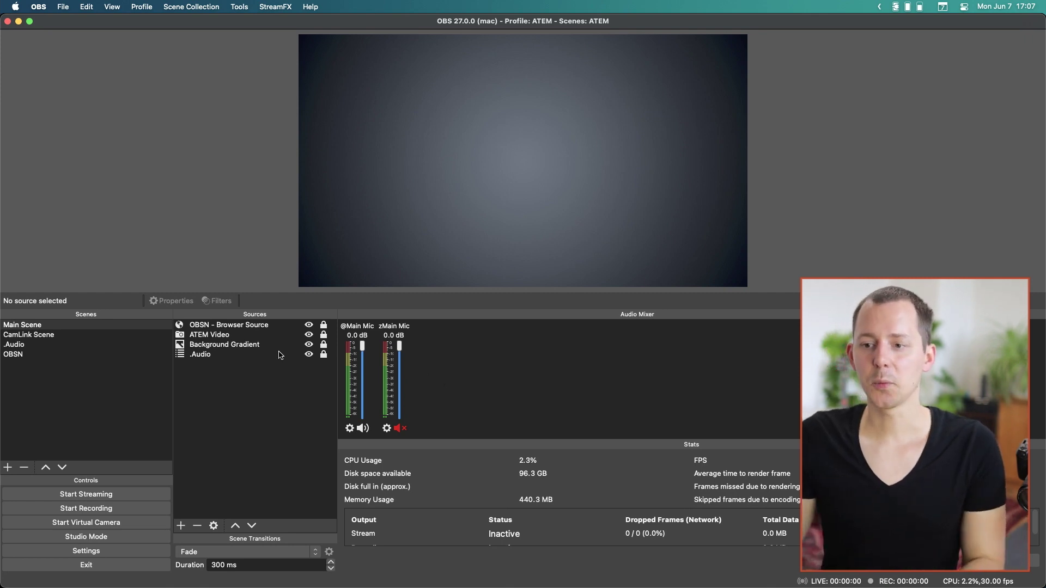
left_click(239, 7)
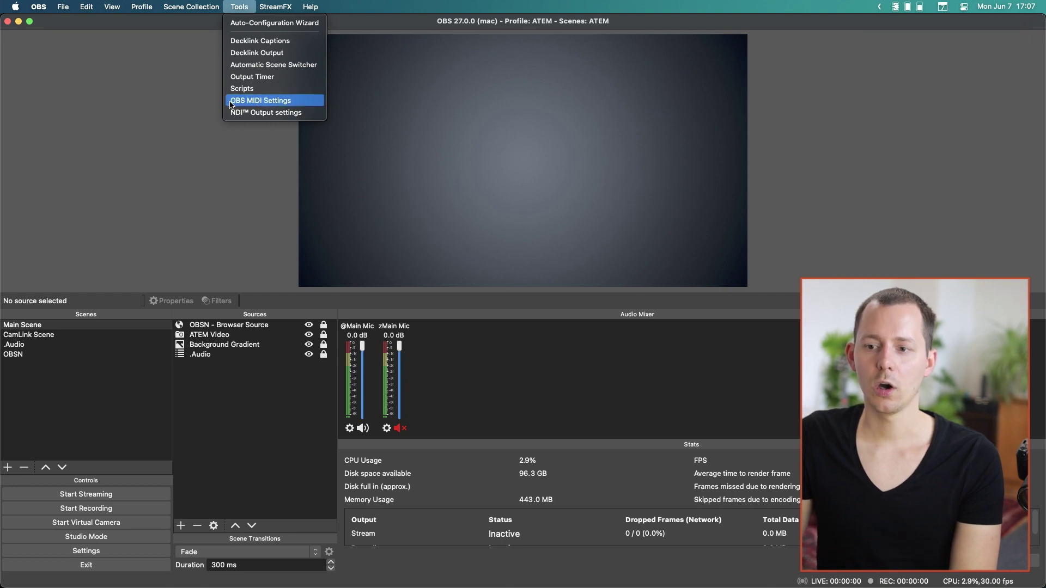
left_click(260, 102)
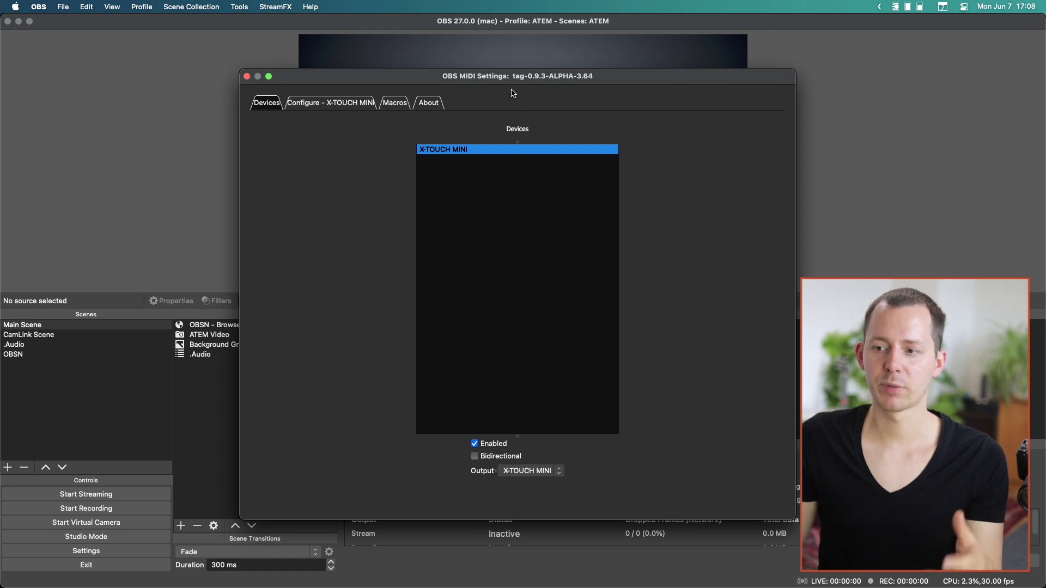
left_click_drag(524, 82, 376, 61)
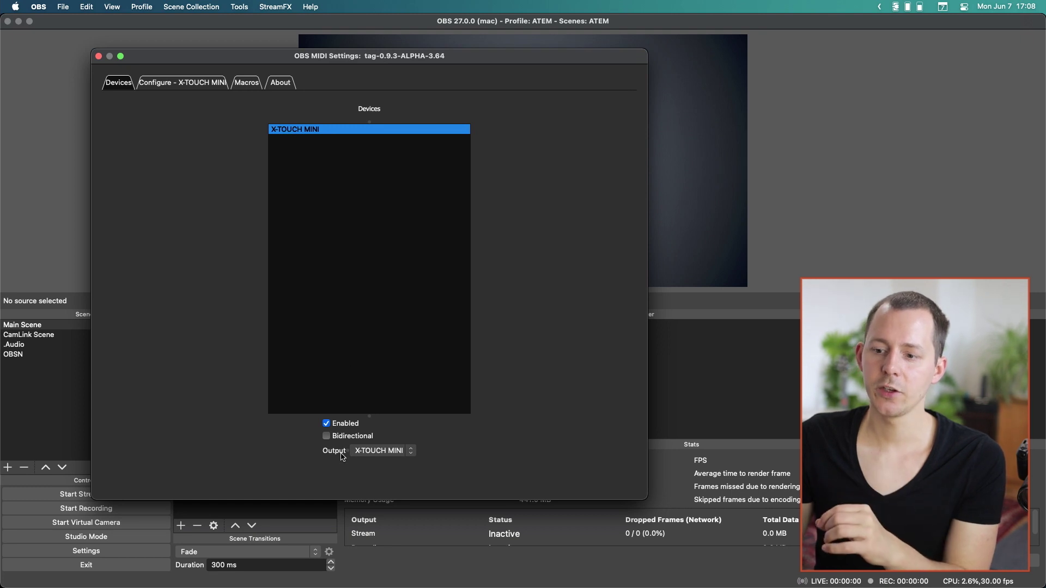
Step: Enable the X-TOUCH MINI device with bidirectional communication and X-TOUCH MINI as its output
left_click(327, 424)
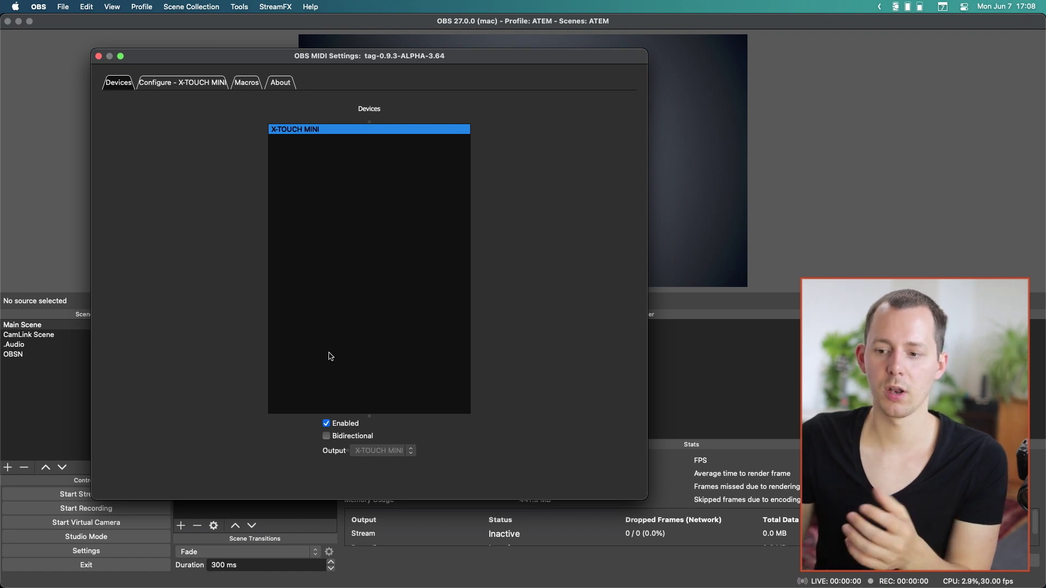
left_click(326, 437)
left_click(384, 452)
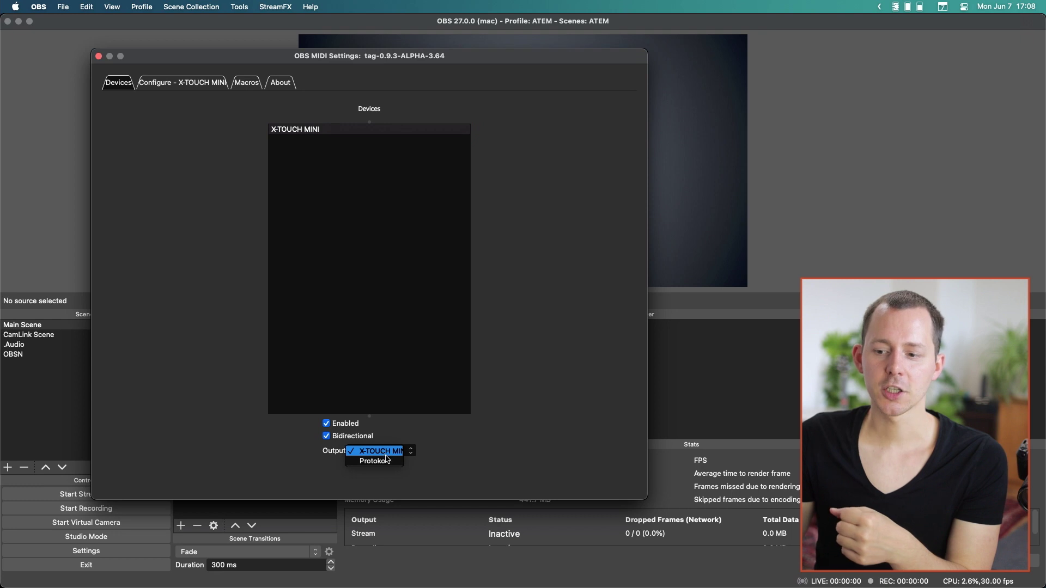
left_click(385, 452)
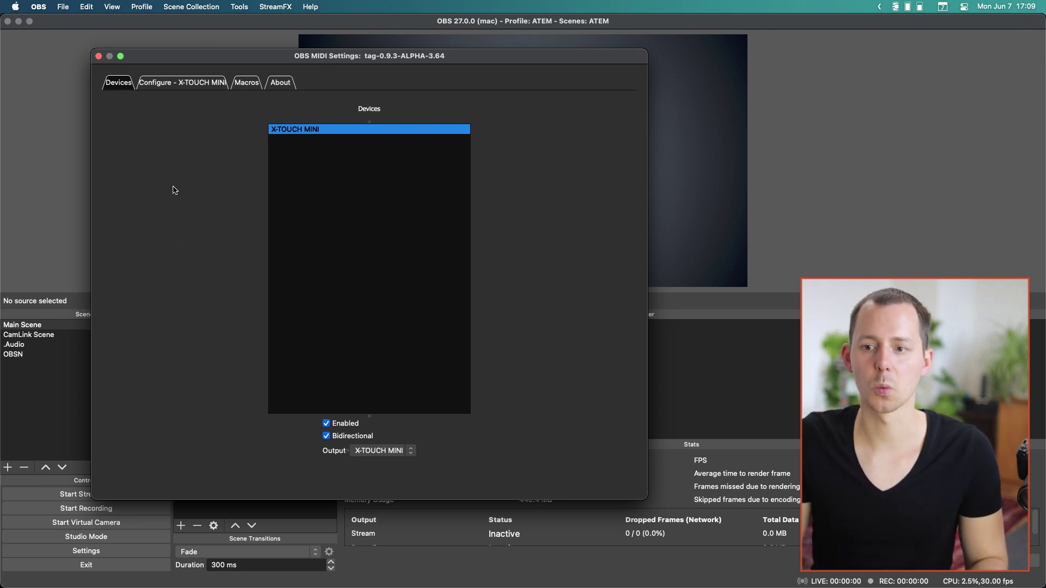
Step: In the X-TOUCH MINI mapping configuration, set the action to Do Transition and the target scene to CamLink Scene
left_click(187, 85)
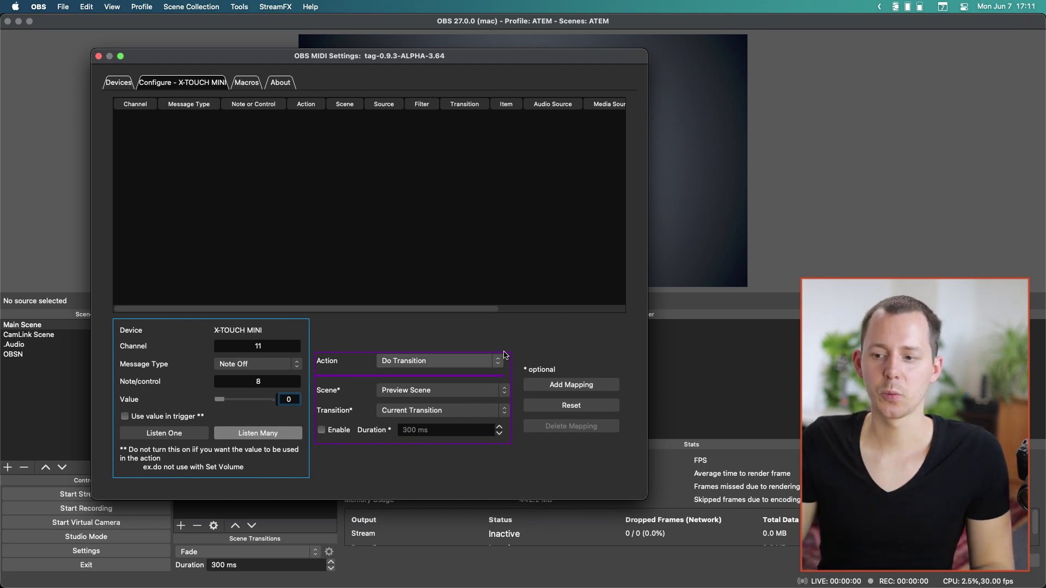
left_click(400, 362)
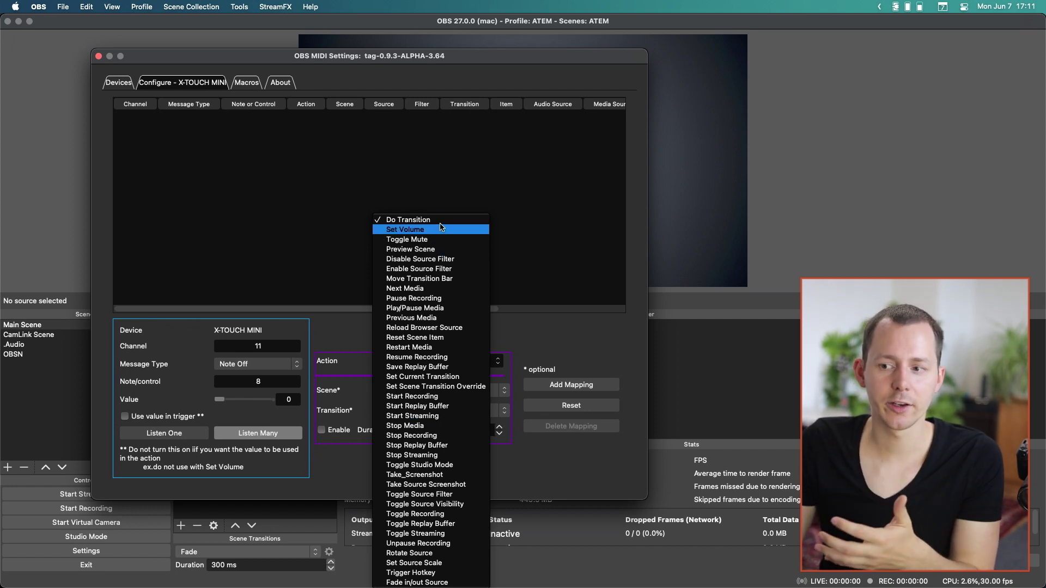
left_click(419, 220)
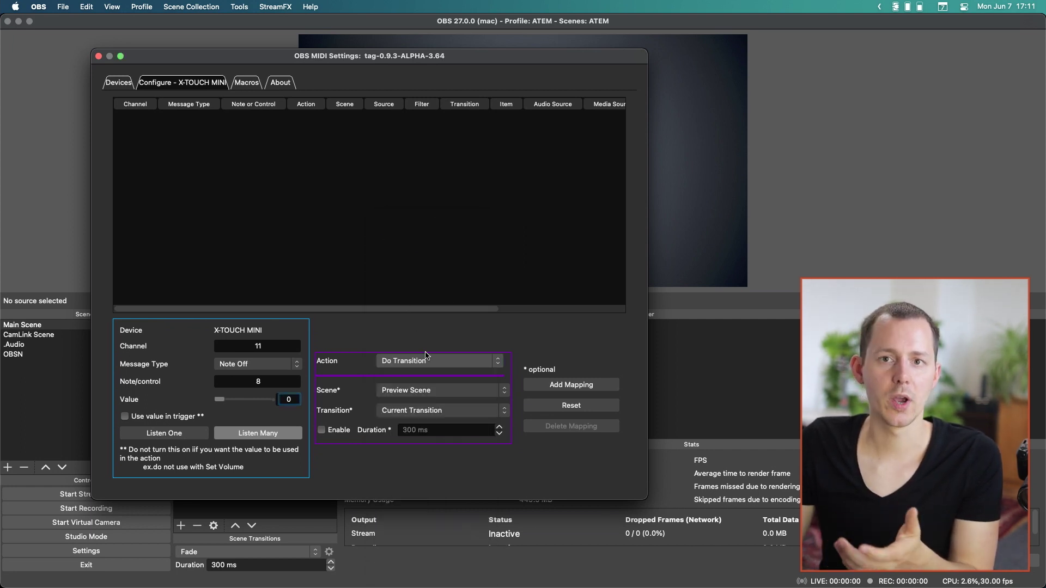
left_click(435, 391)
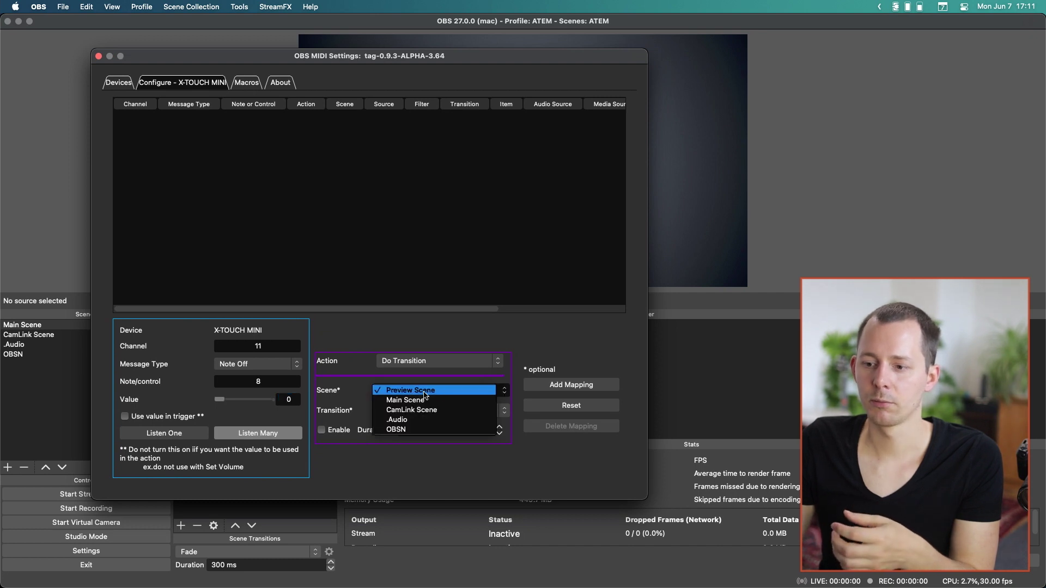
left_click(407, 393)
left_click(407, 392)
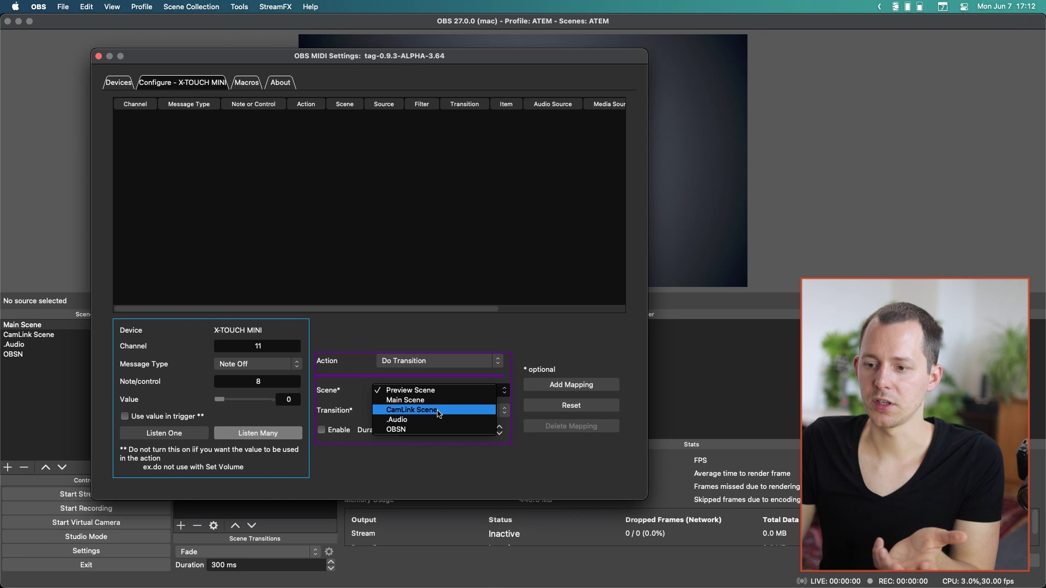
left_click(438, 412)
Step: Keep Current Transition as the transition and add the mapping for Note Off 8 on channel 11
left_click(403, 413)
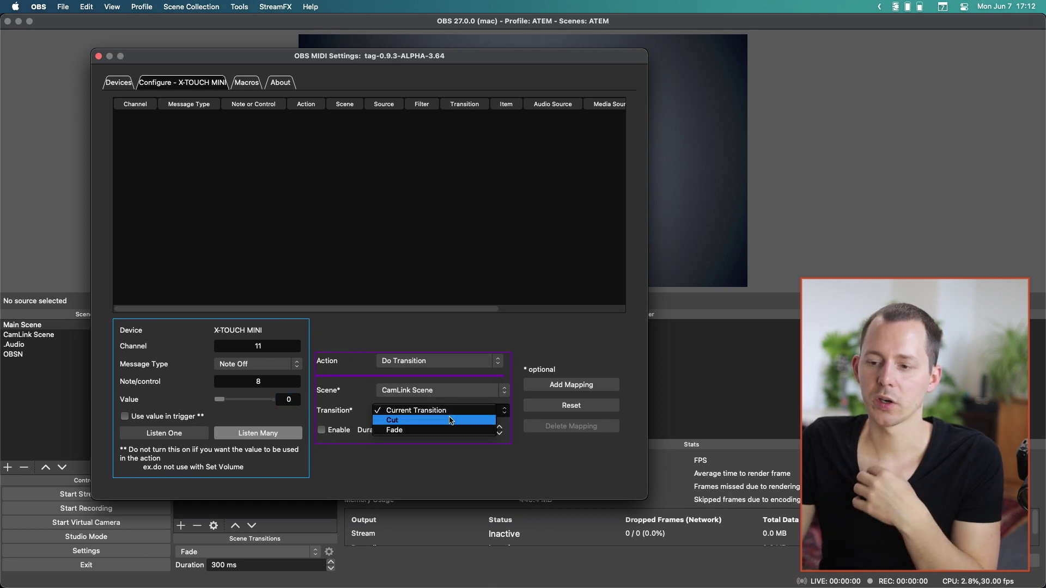
left_click(422, 412)
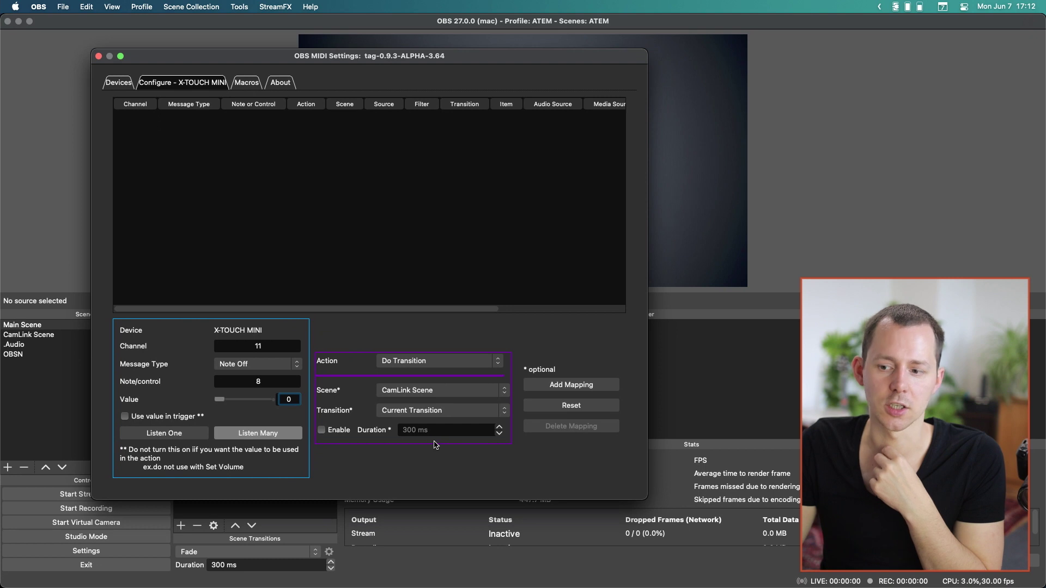
left_click(411, 412)
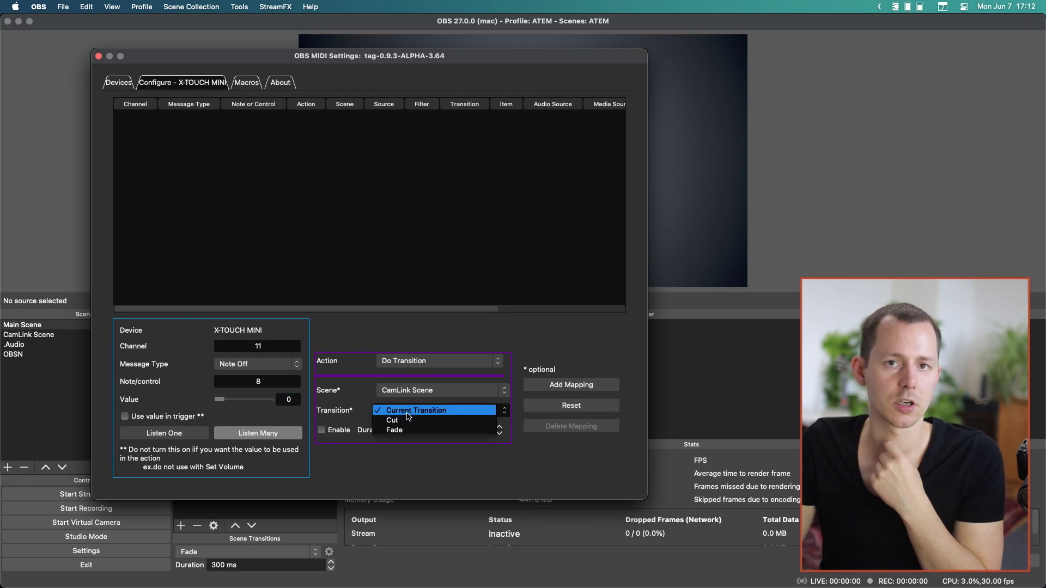
left_click(409, 412)
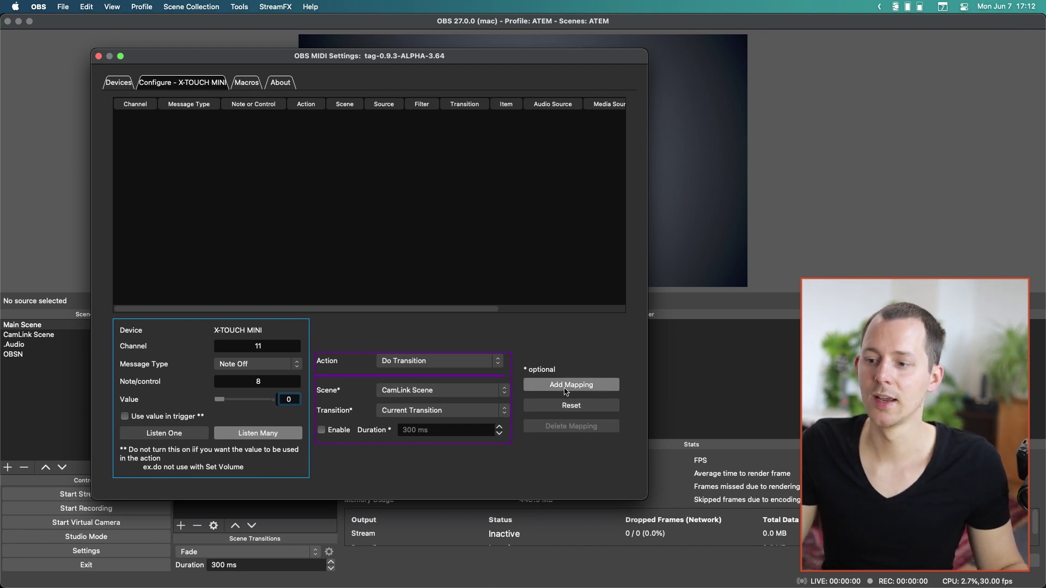
left_click(581, 387)
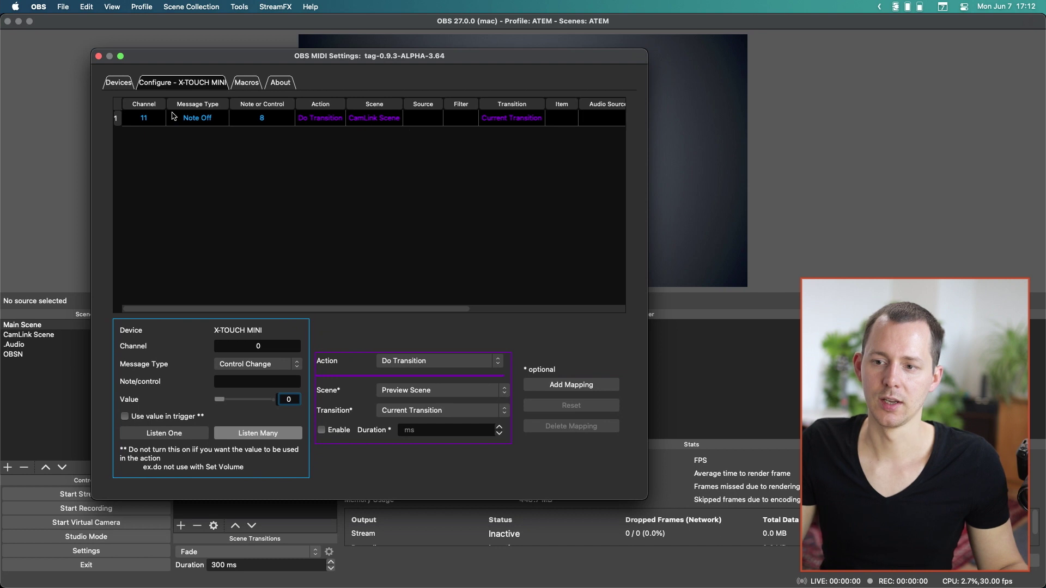
Step: Add a second Do Transition mapping for Note Off 9 on channel 11, targeting Main Scene with Current Transition
scroll(438, 128, "right", 5)
scroll(439, 128, "left", 5)
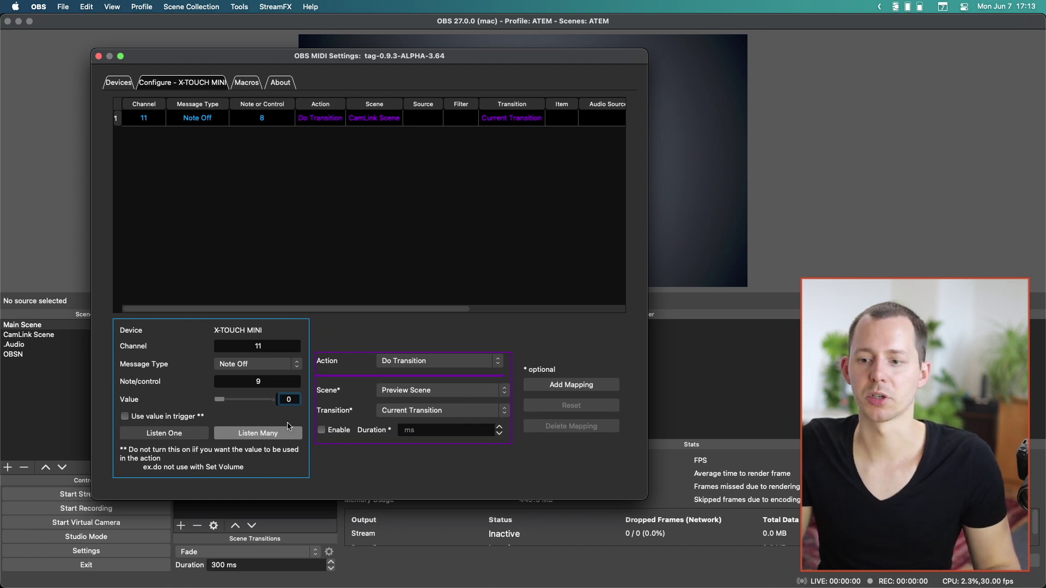
left_click(431, 391)
left_click(433, 402)
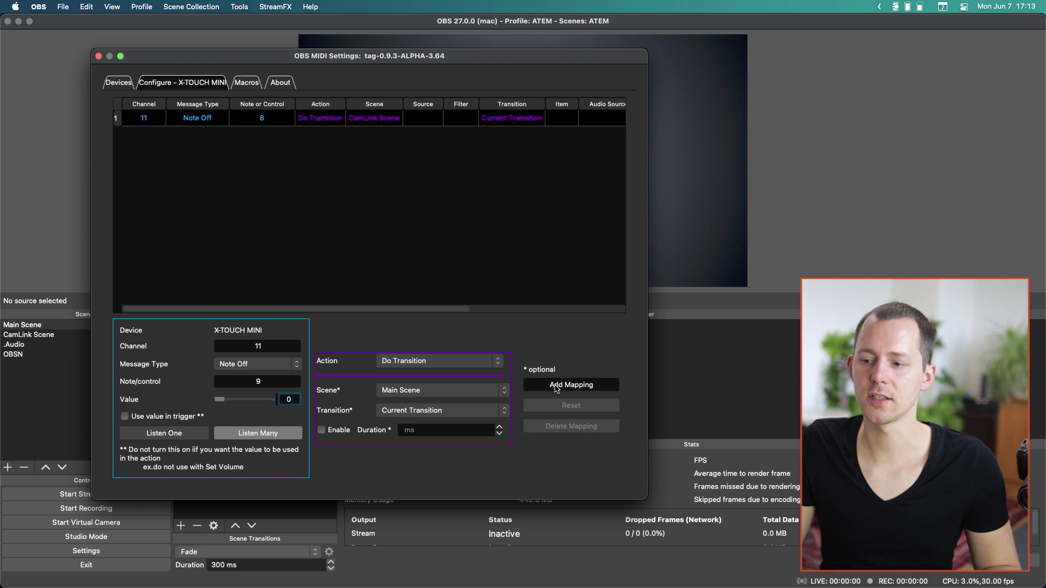
left_click(556, 387)
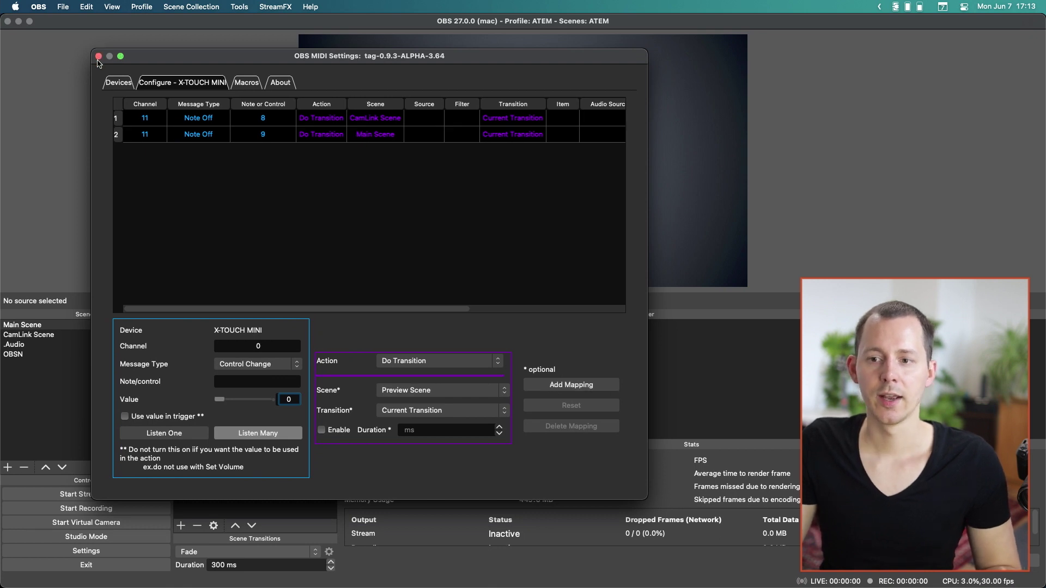
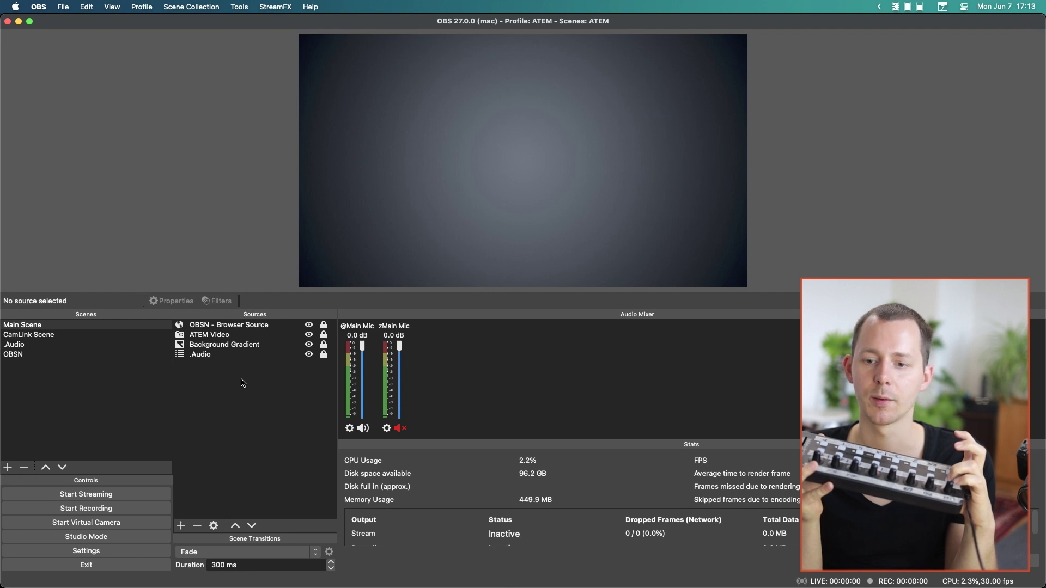
Step: Switch to CamLink Scene and back to Main Scene to test the controller's transition mappings
key("Down")
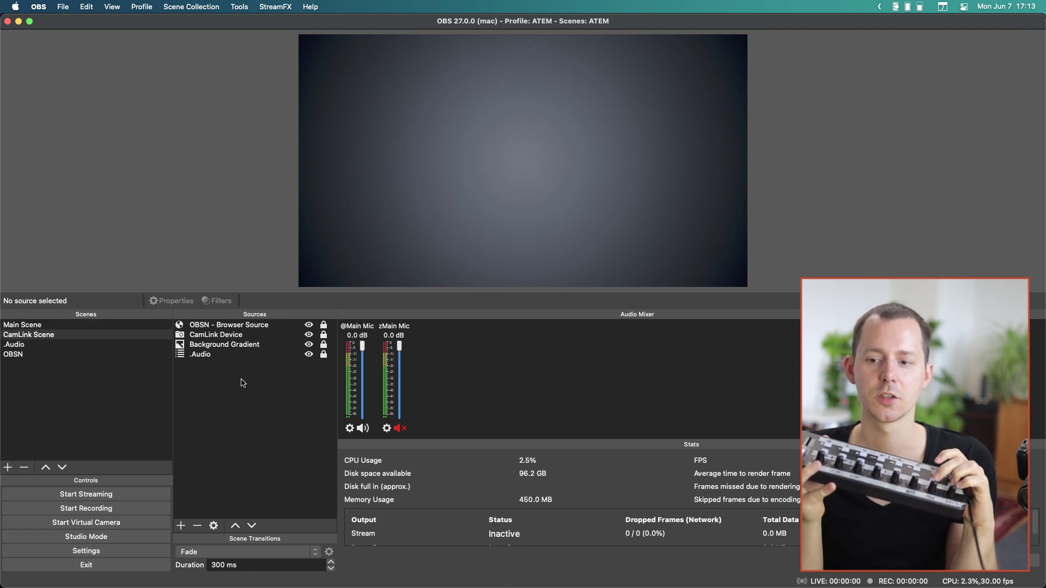
key("Up")
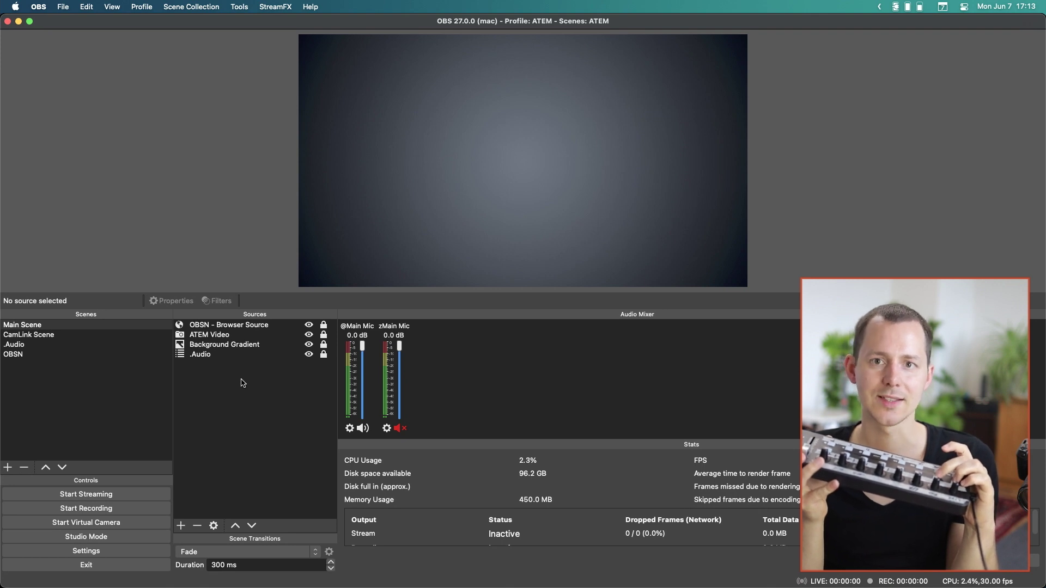
Step: In CamLink Scene, unlock the Background Gradient source and move it sideways so it extends past the right edge of the canvas
left_click(222, 354)
left_click(213, 346)
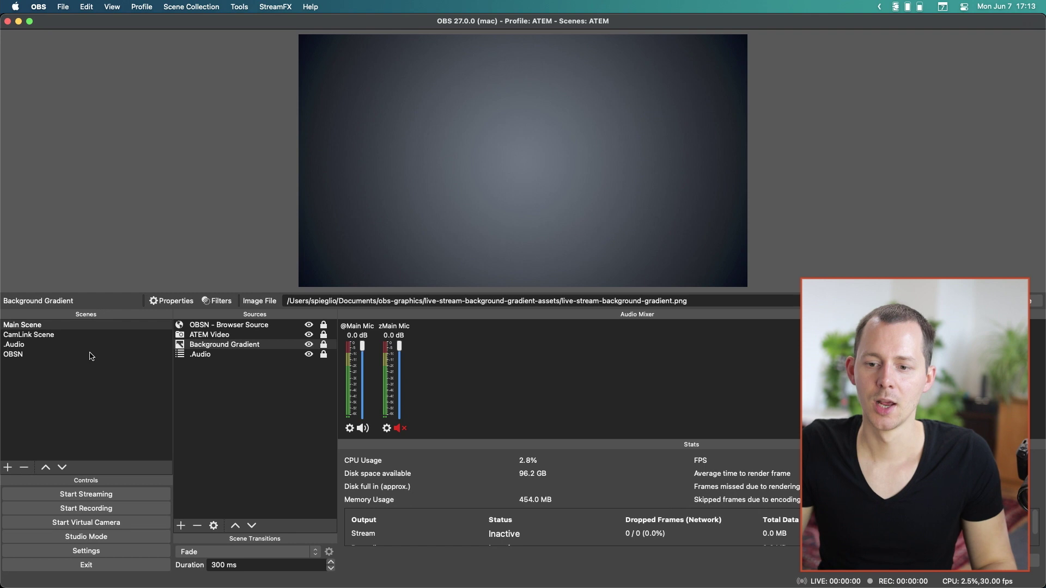
left_click(75, 336)
left_click(228, 345)
left_click(323, 345)
left_click_drag(368, 267, 614, 260)
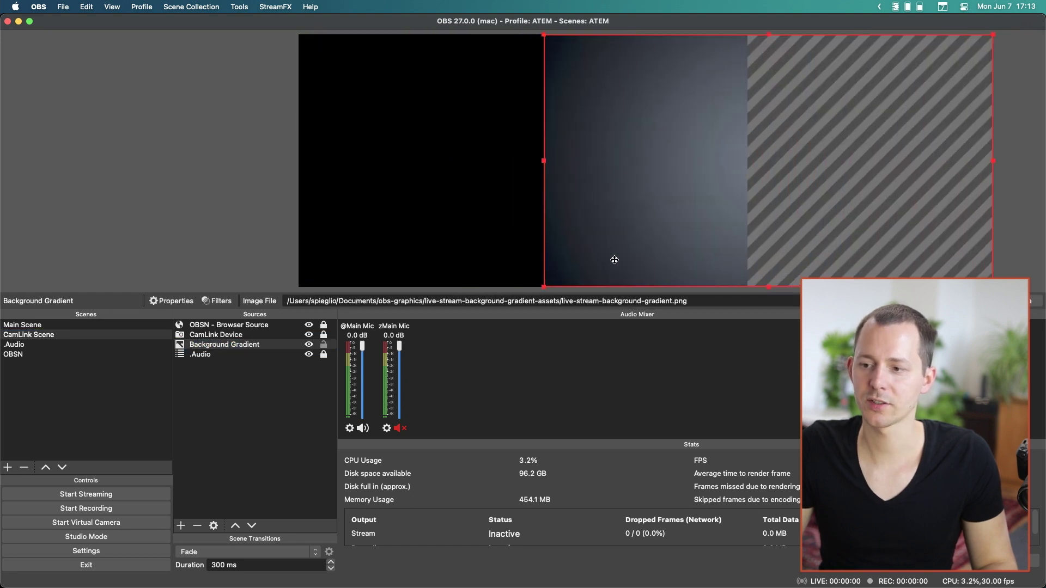
Step: Switch repeatedly between Main Scene and CamLink Scene to compare their previews
left_click(40, 324)
left_click(64, 336)
left_click(38, 325)
left_click(60, 335)
left_click(283, 425)
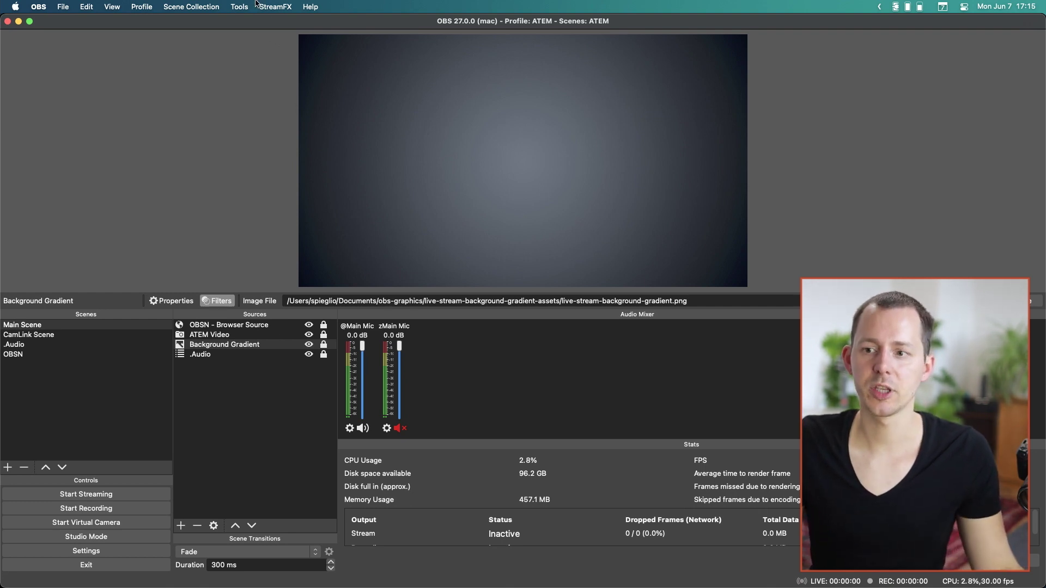
Step: Open the X-TOUCH MINI configuration in OBS MIDI Settings and listen for the knob's Control Change 0 message on channel 11
left_click(240, 6)
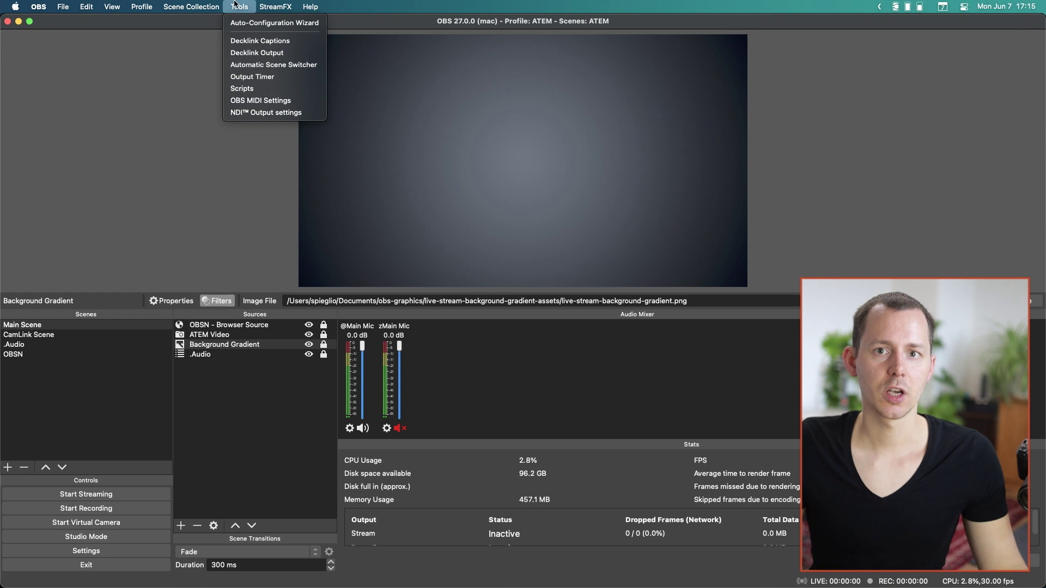
left_click(249, 101)
left_click(305, 104)
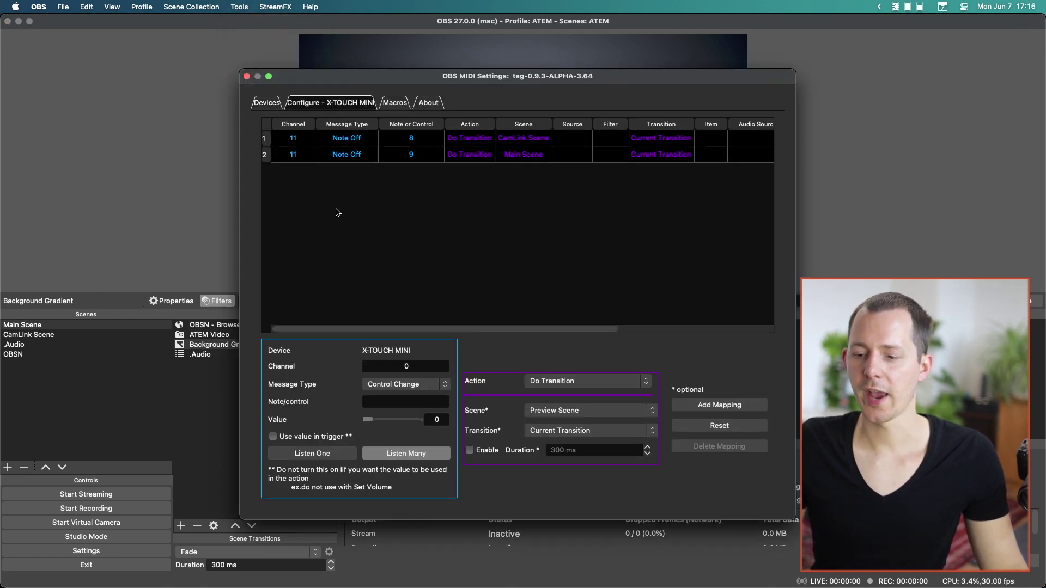
left_click(422, 459)
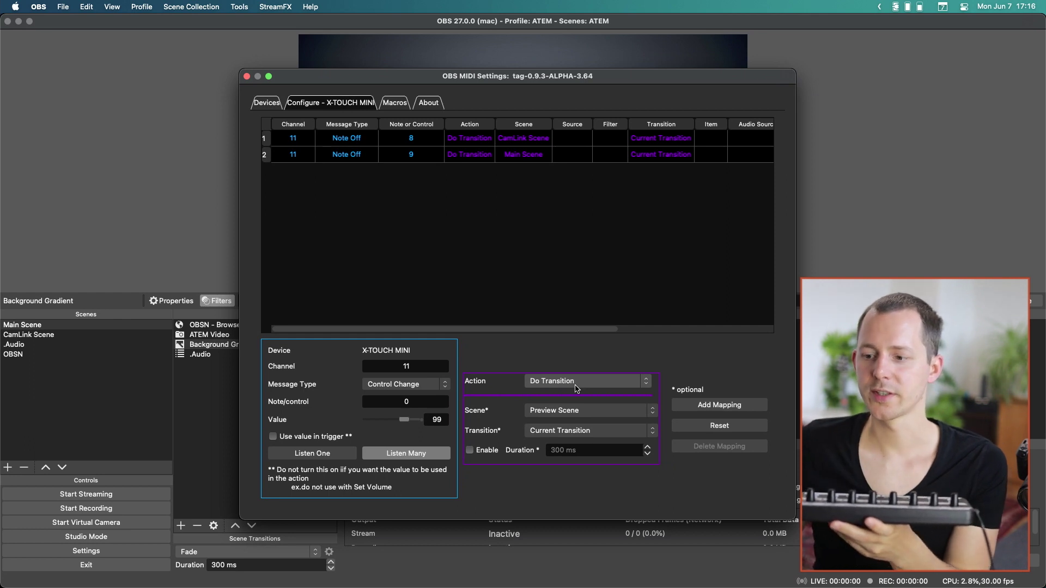
left_click(576, 384)
left_click(549, 230)
left_click(585, 427)
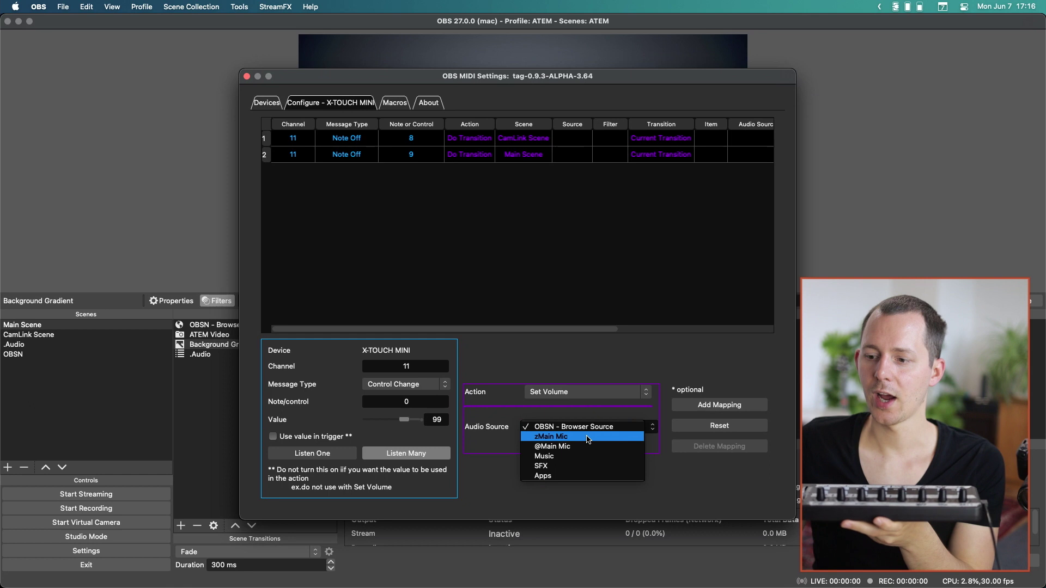
left_click(588, 447)
left_click(708, 409)
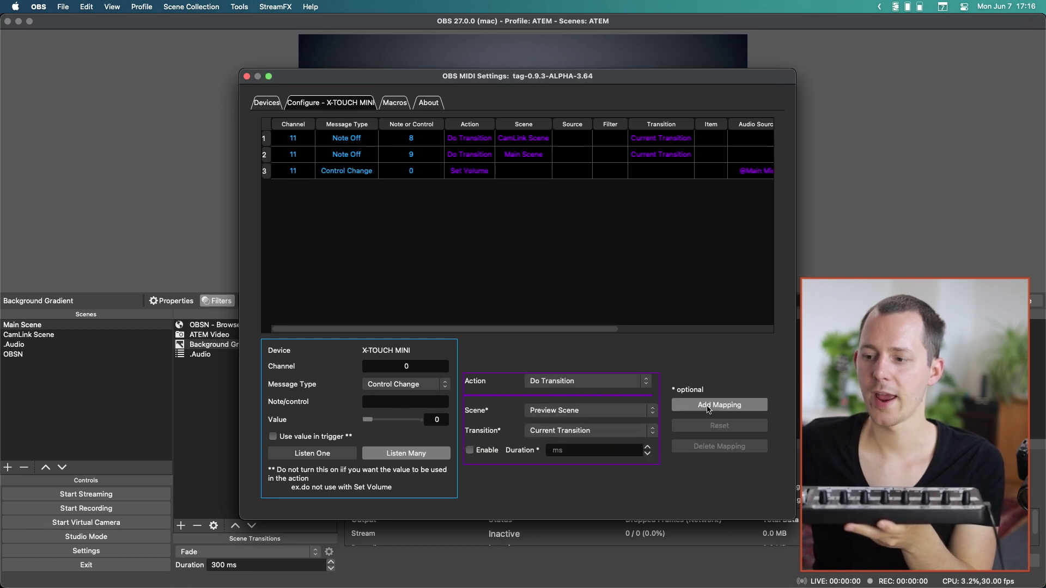
left_click(247, 78)
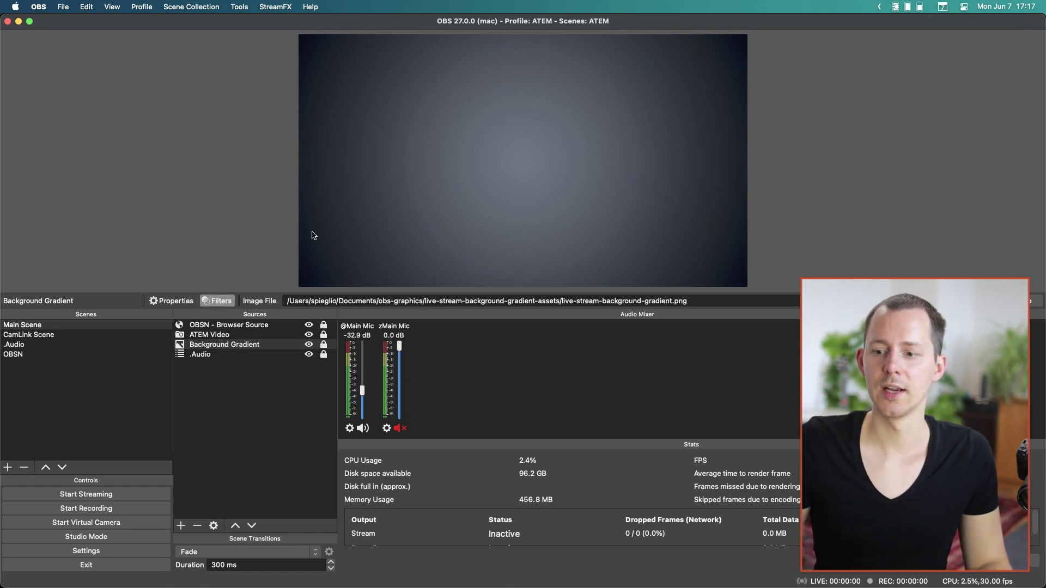
left_click(363, 364)
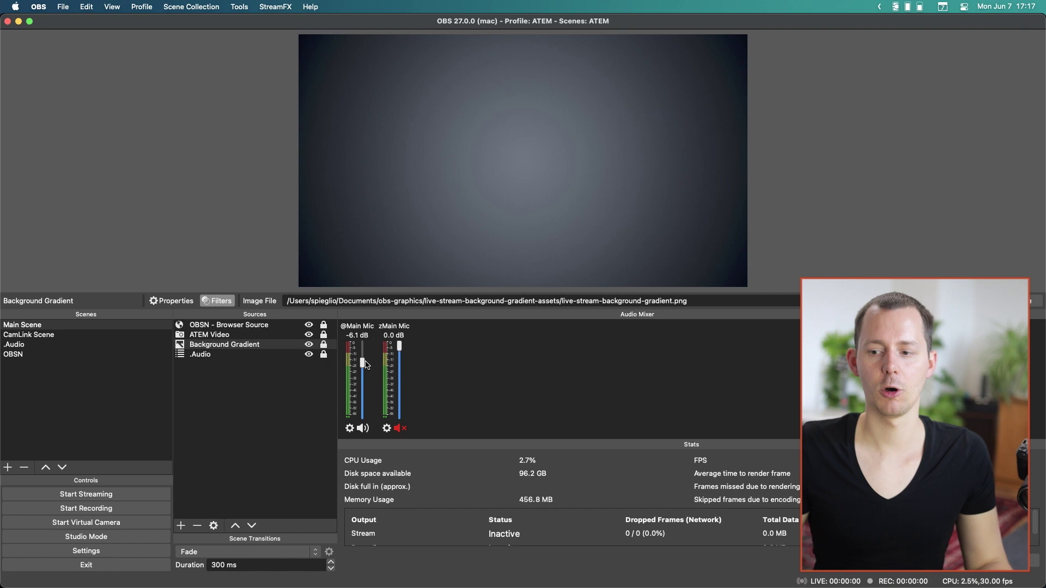
left_click_drag(363, 364, 365, 335)
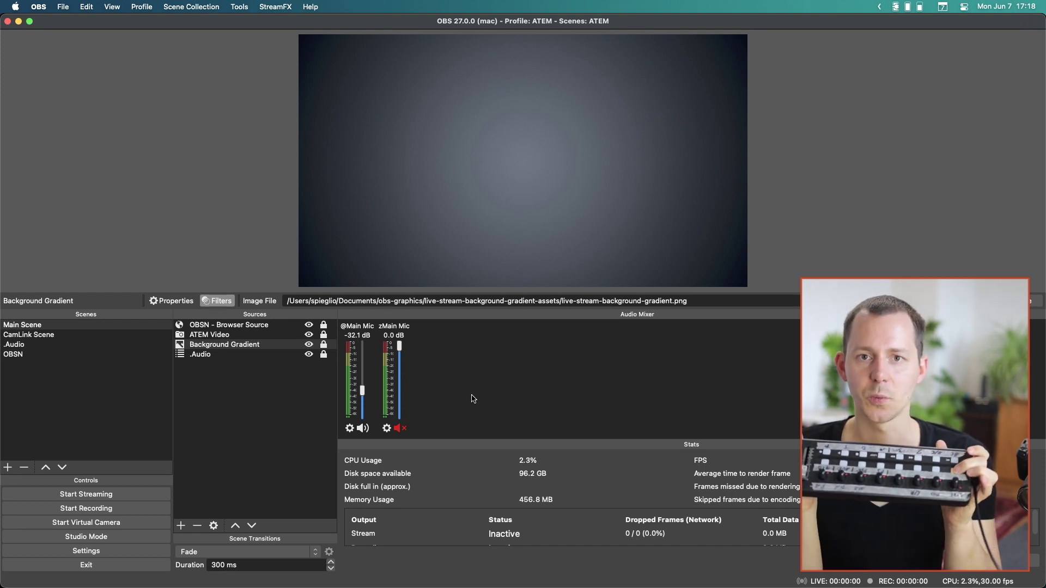
key("Down")
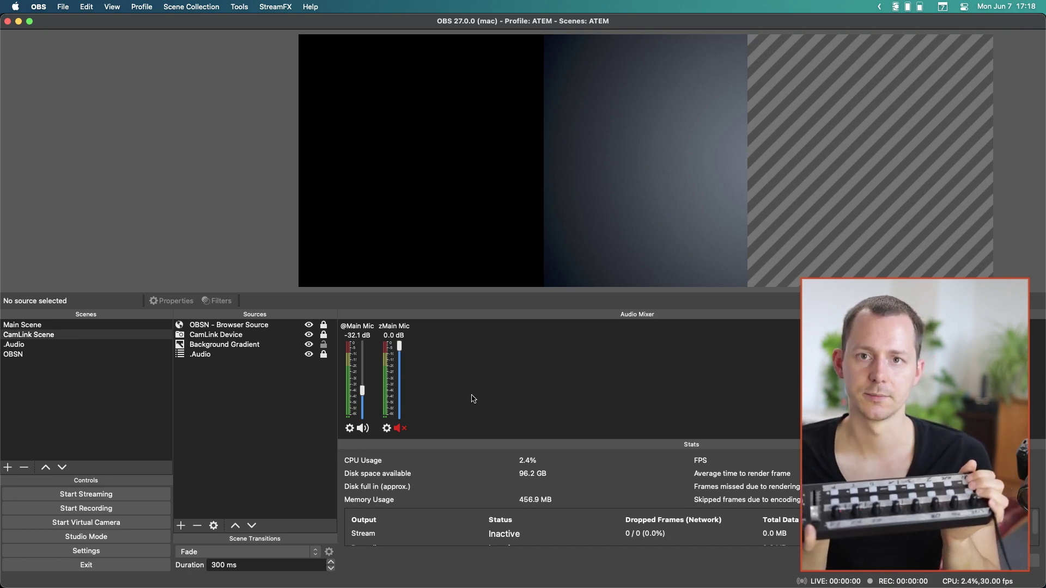
Step: Reopen the X-TOUCH MINI mapping configuration and set the action to Toggle Source Visibility
left_click(244, 7)
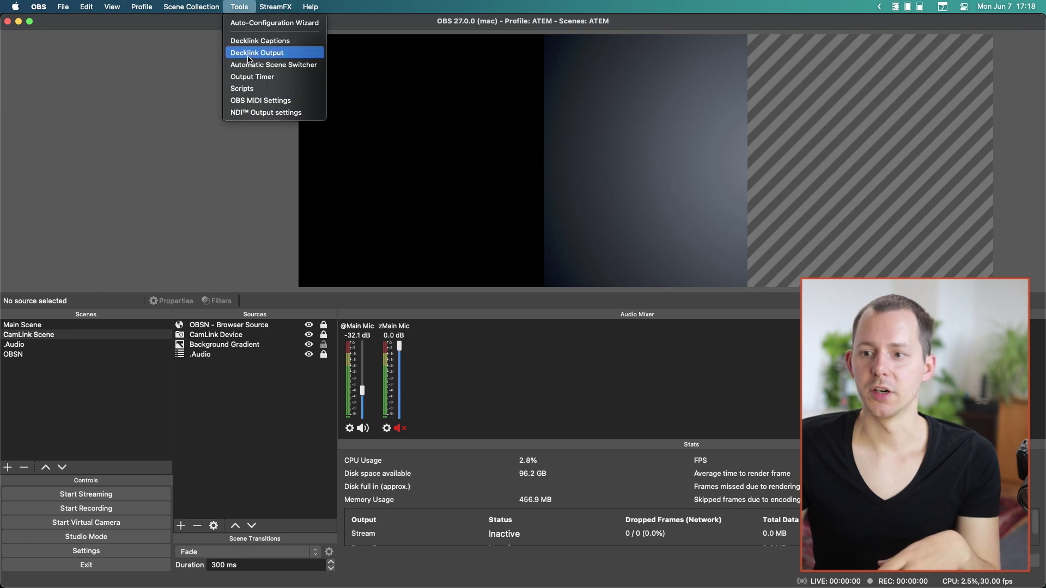
left_click(260, 100)
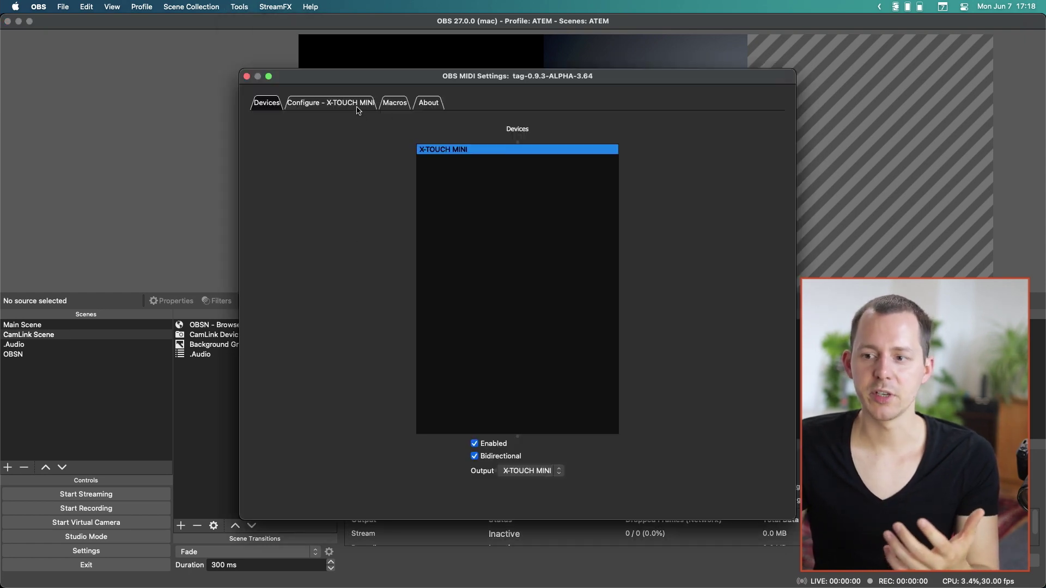
left_click(357, 108)
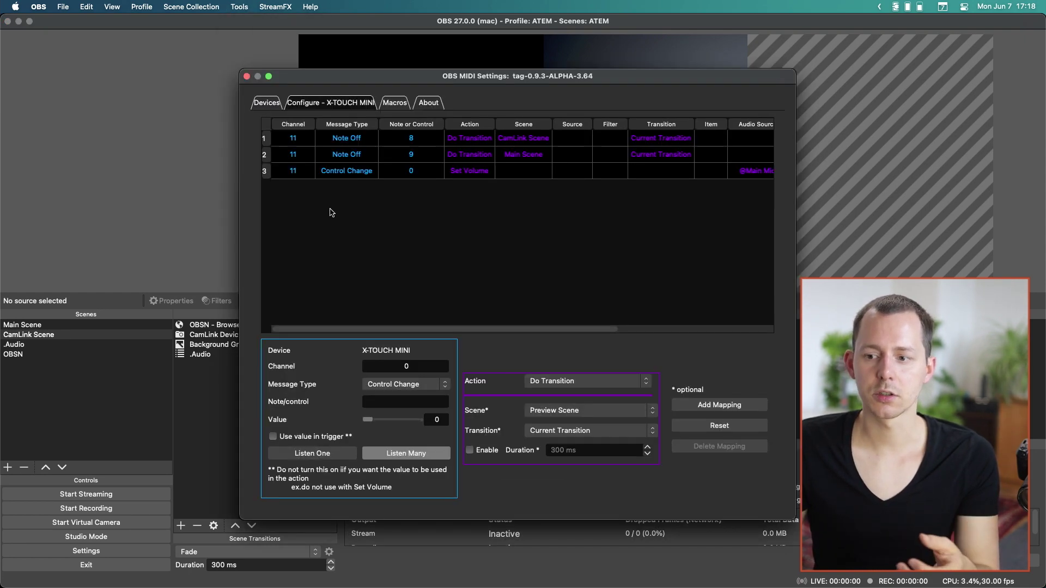
left_click(570, 382)
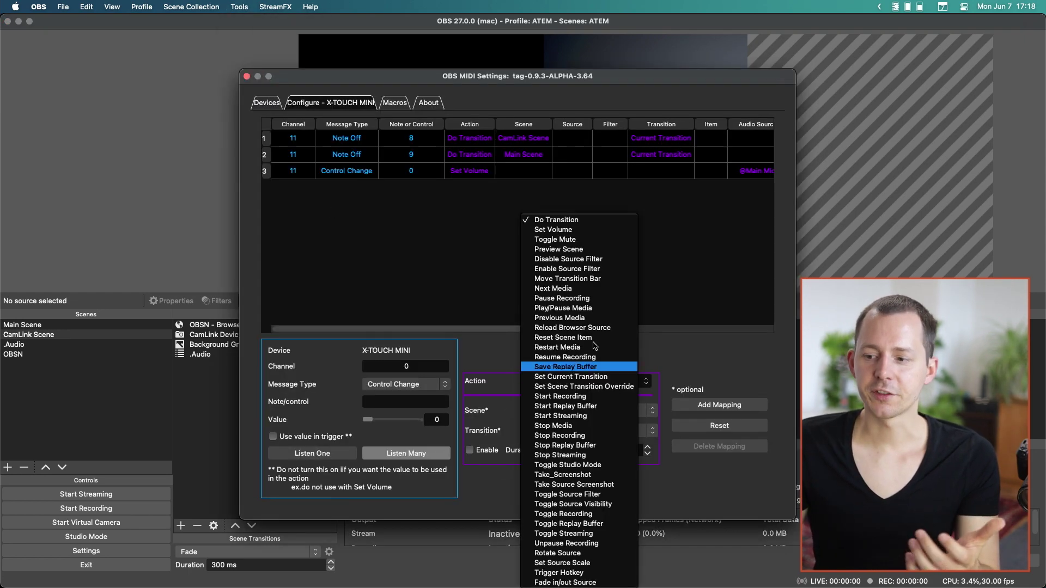
left_click(625, 509)
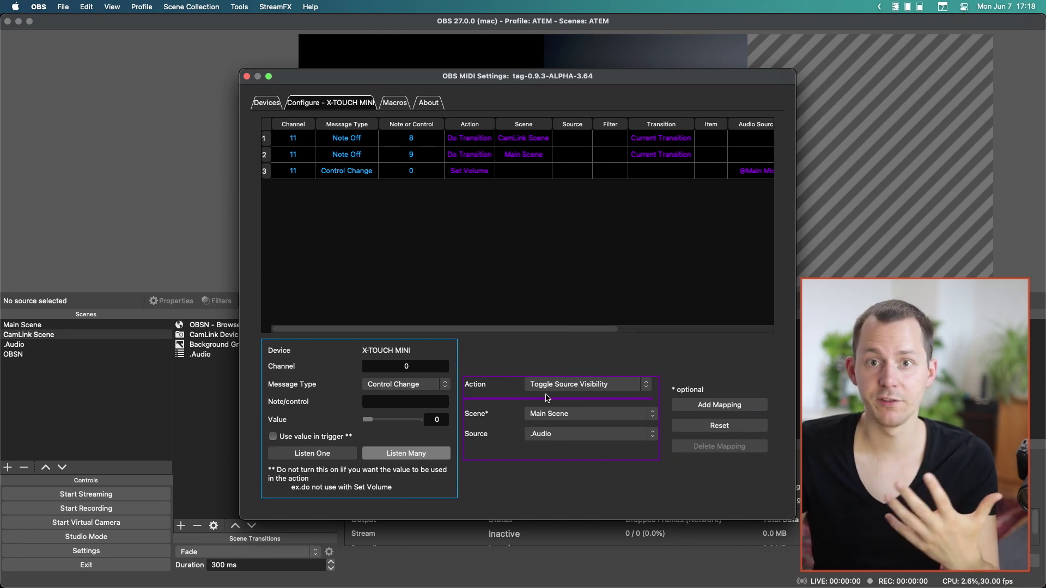
Step: Review the other available mapping actions without changing the selection, and view the macro settings
left_click(566, 387)
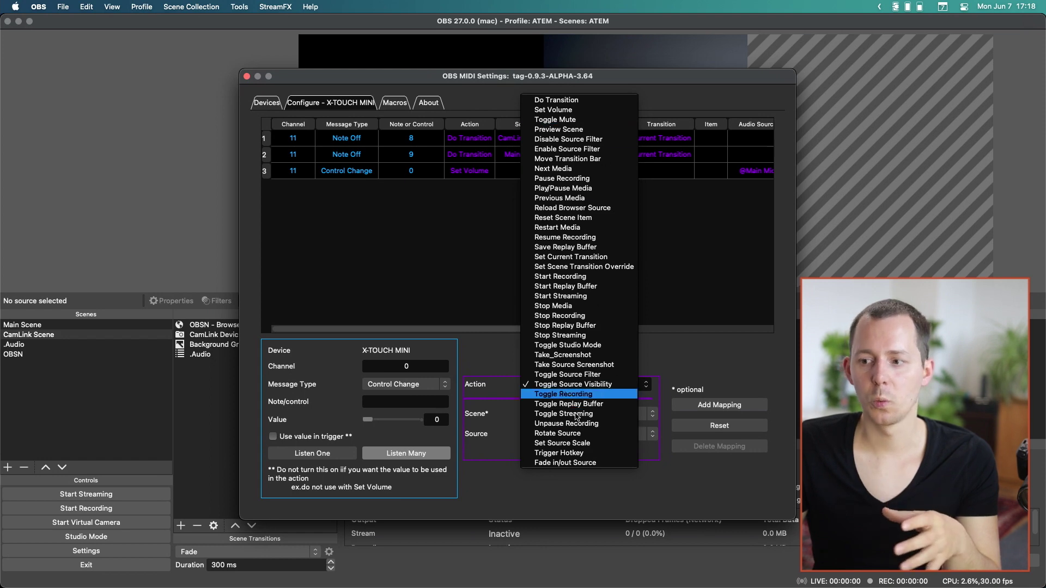
left_click(693, 306)
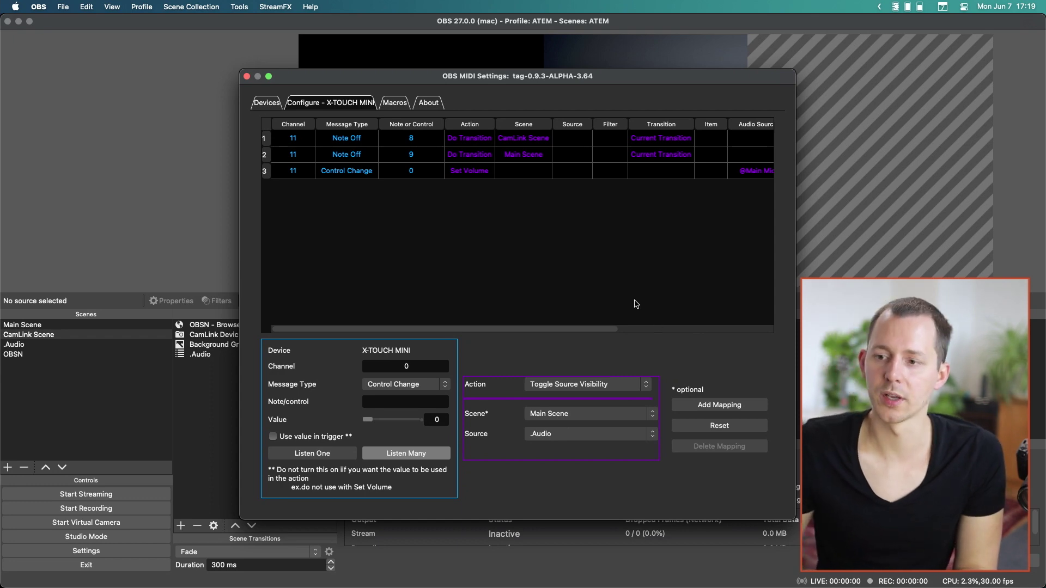
left_click(394, 103)
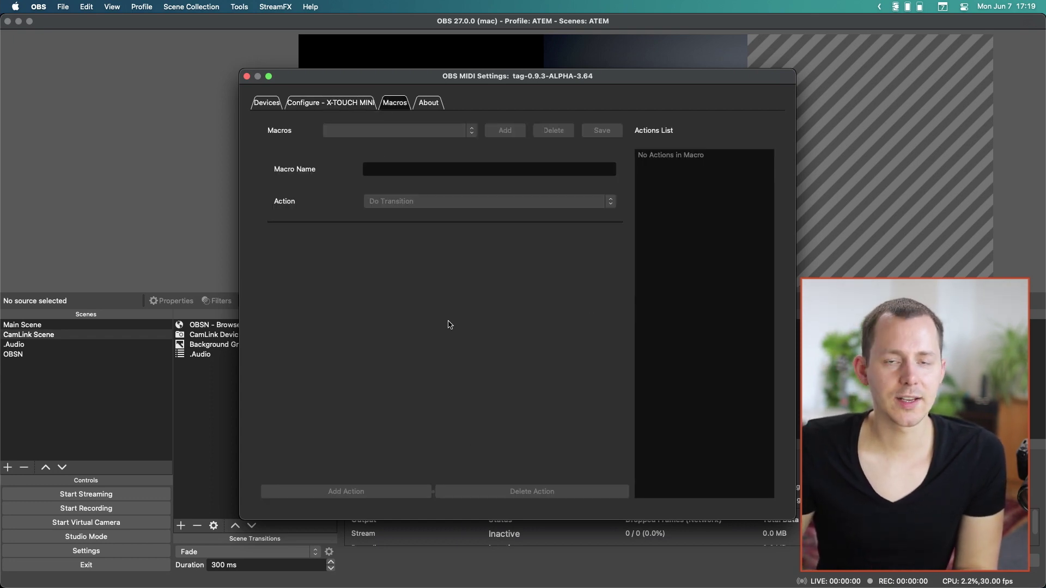